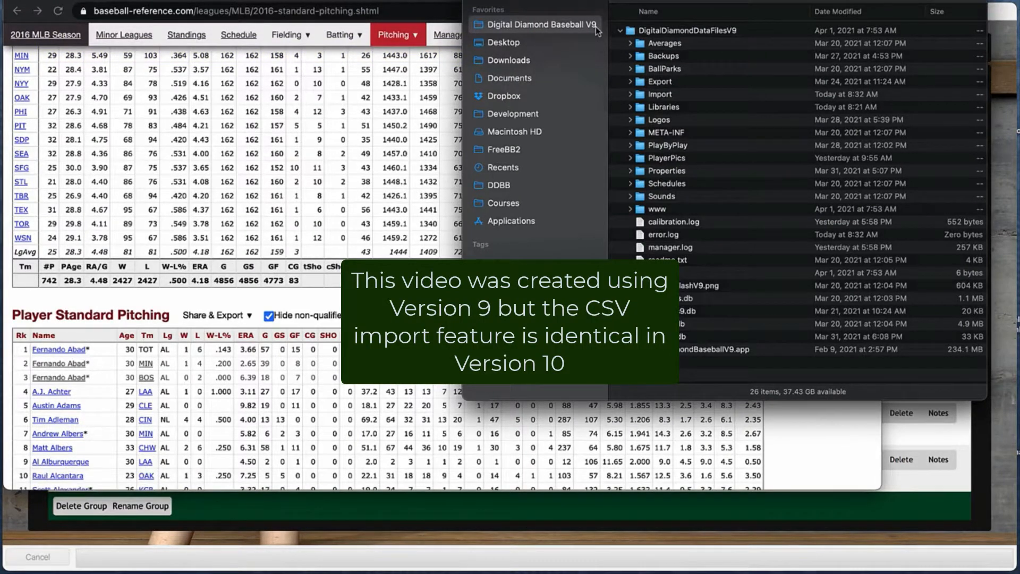
Step: Create a folder named 2016 inside the Import folder of DigitalDiamondDataFilesV9
{"action": "double_click", "coordinate": [666, 95]}
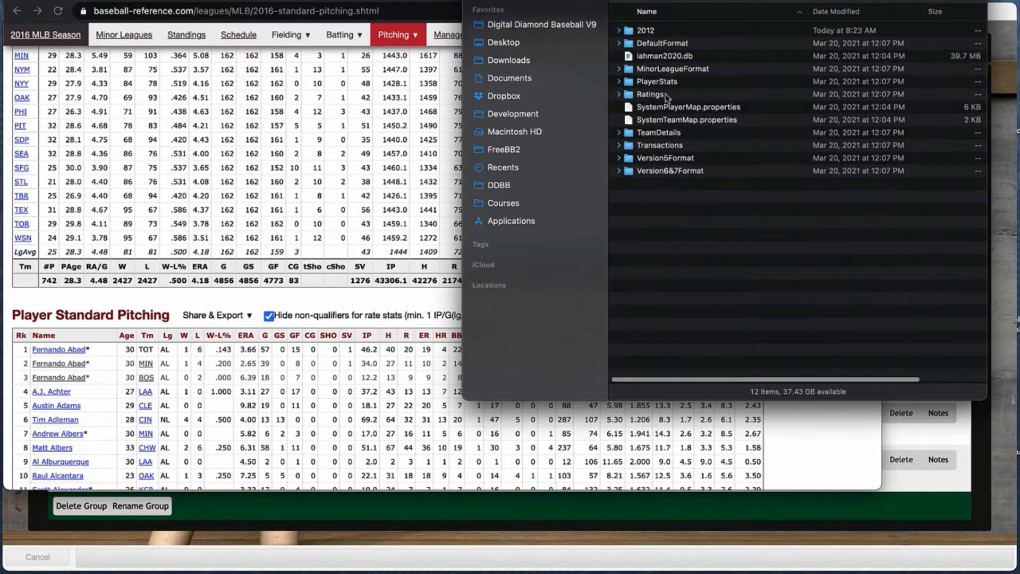
{"action": "right_click", "coordinate": [668, 204]}
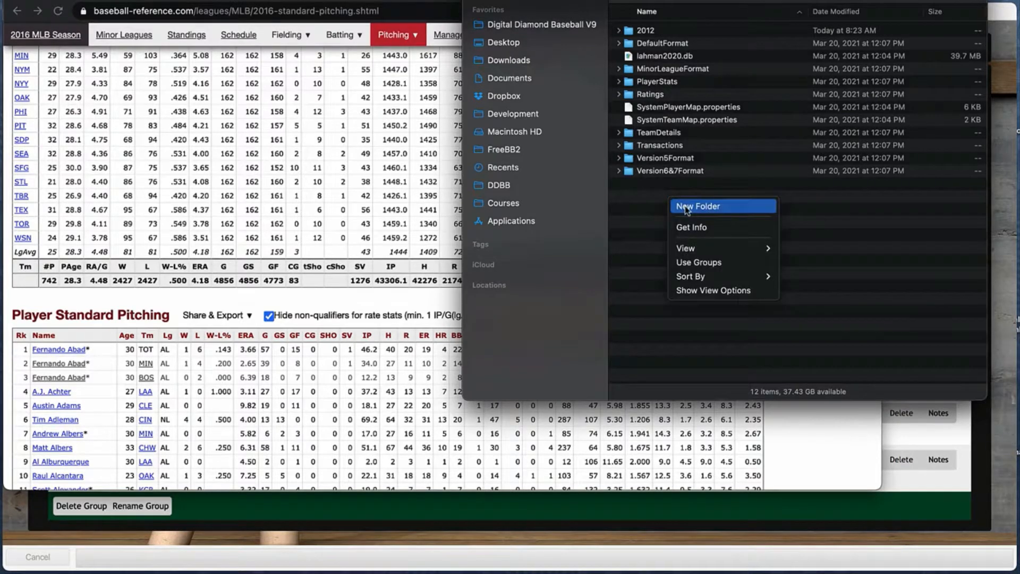
{"action": "left_click", "coordinate": [685, 207]}
{"action": "type", "text": "2016"}
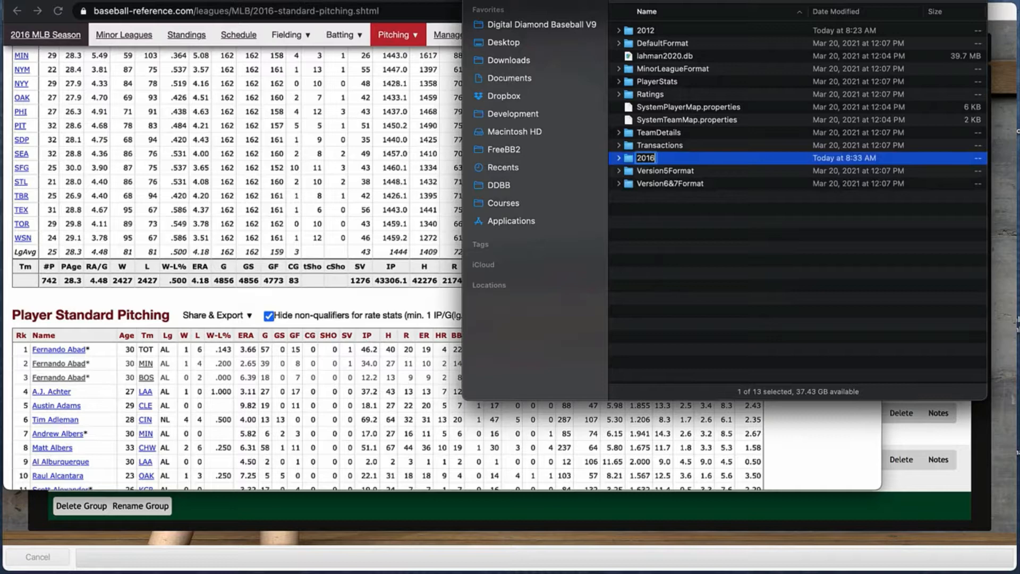
{"action": "key", "text": "Return"}
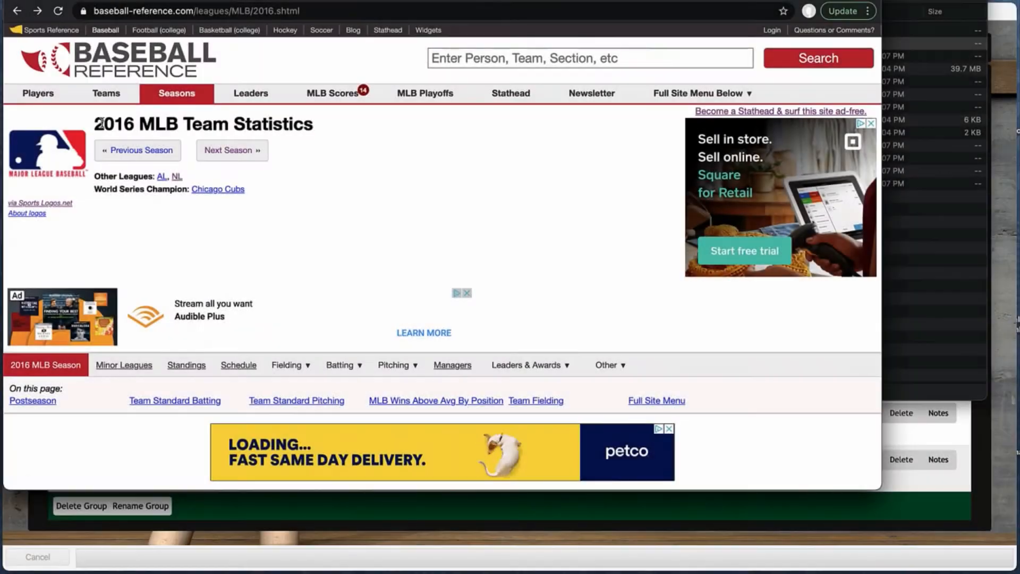
Step: Open the 2016 MLB Standard Pitching page on Baseball Reference and find the Player Standard Pitching table
{"action": "left_click_drag", "start_coordinate": [95, 123], "coordinate": [311, 125]}
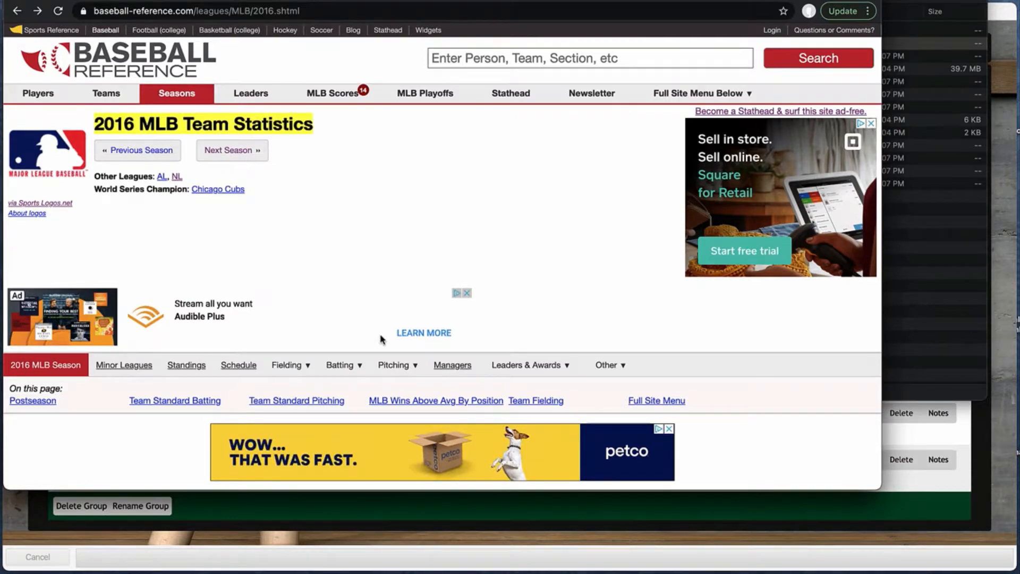
{"action": "mouse_move", "coordinate": [386, 369]}
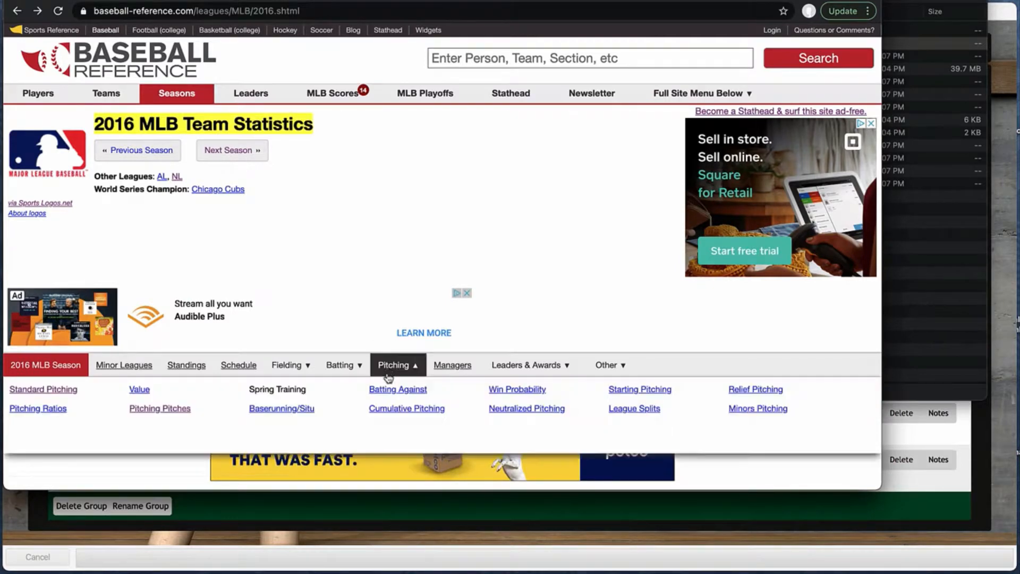
{"action": "left_click", "coordinate": [62, 392]}
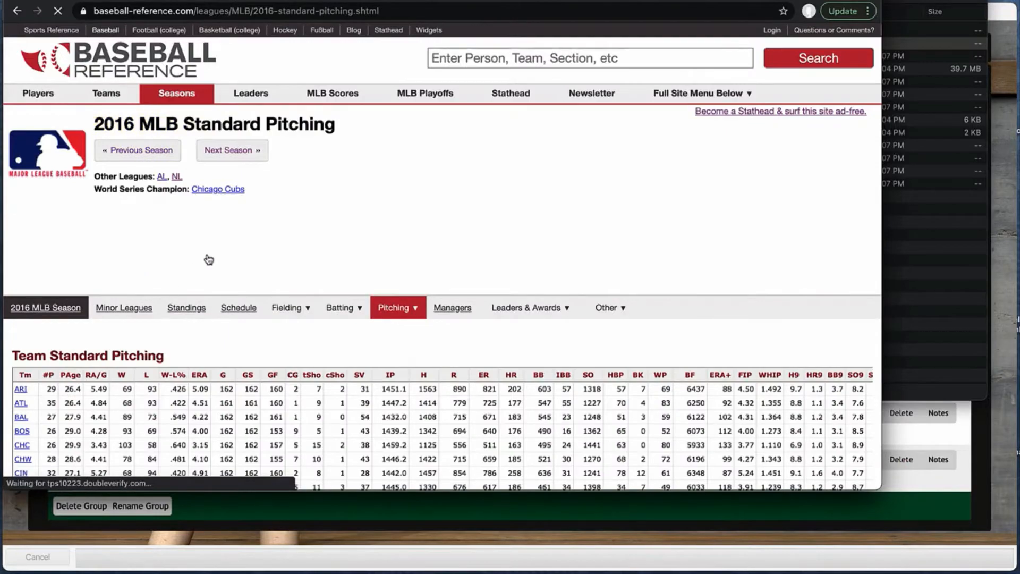
{"action": "scroll", "coordinate": [209, 259], "scroll_direction": "down", "scroll_amount": 15}
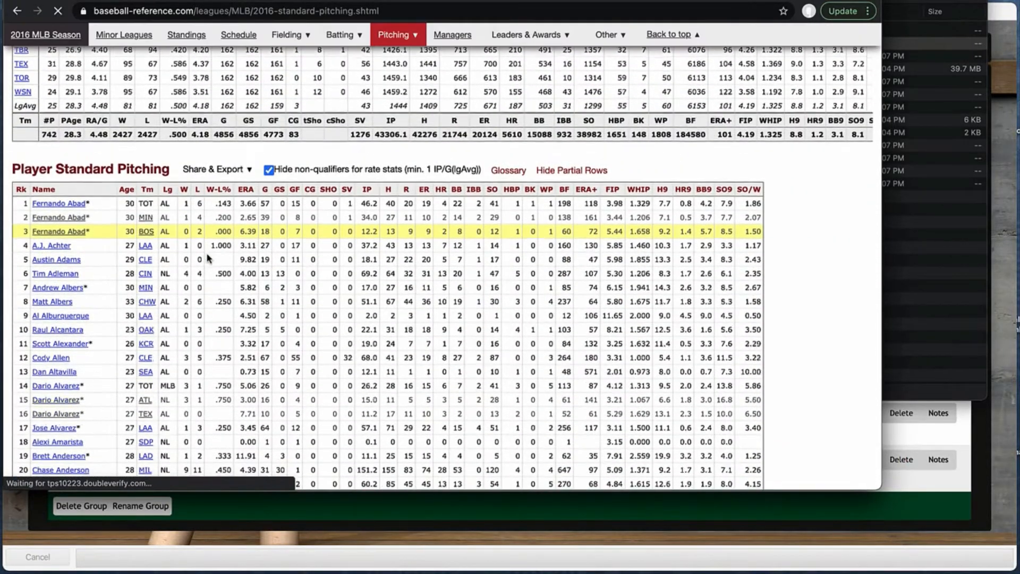
{"action": "scroll", "coordinate": [209, 259], "scroll_direction": "down", "scroll_amount": 1}
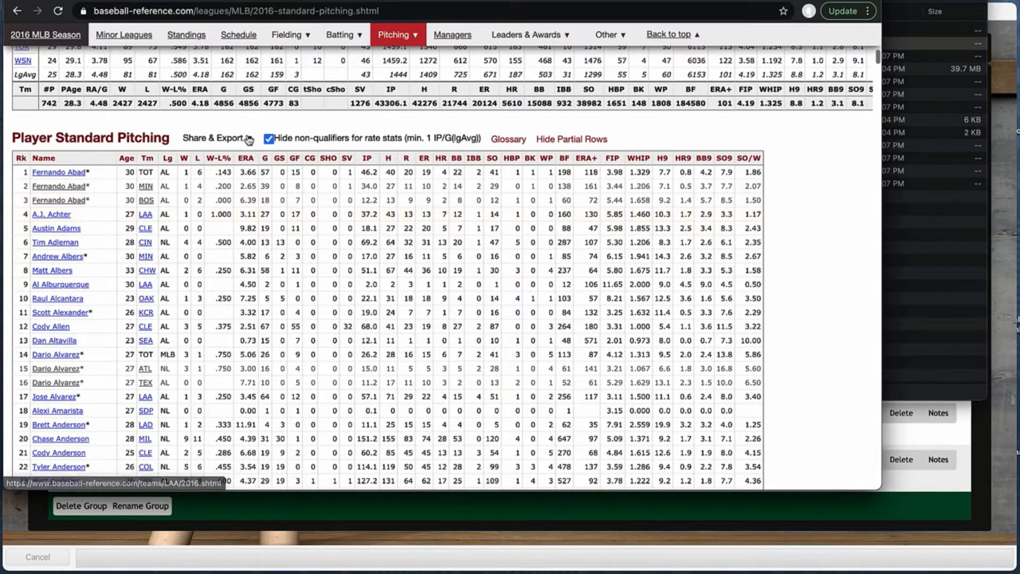
Step: Display the Player Standard Pitching table as comma-separated text and select all of it for copying
{"action": "mouse_move", "coordinate": [246, 141]}
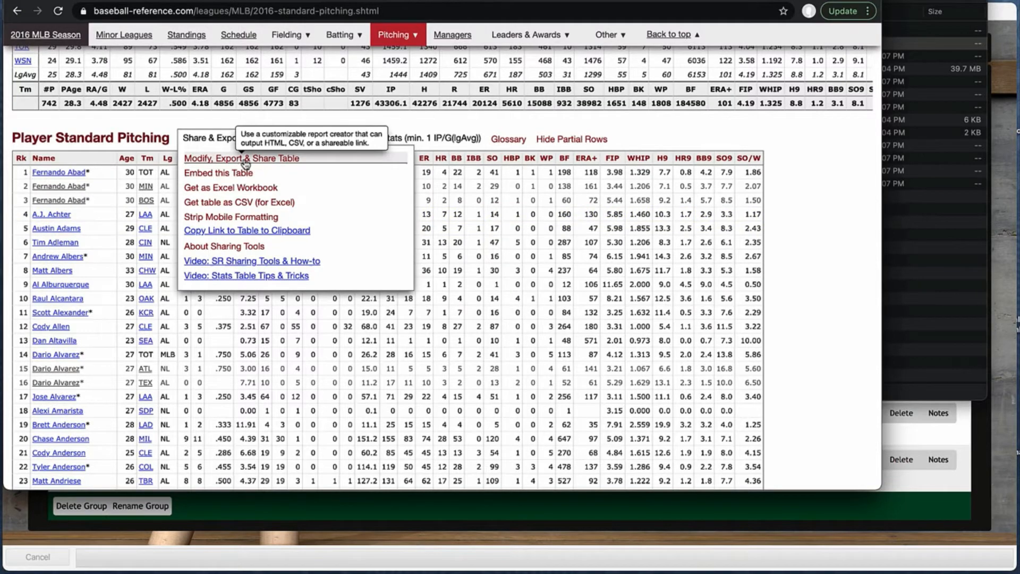
{"action": "left_click", "coordinate": [246, 160]}
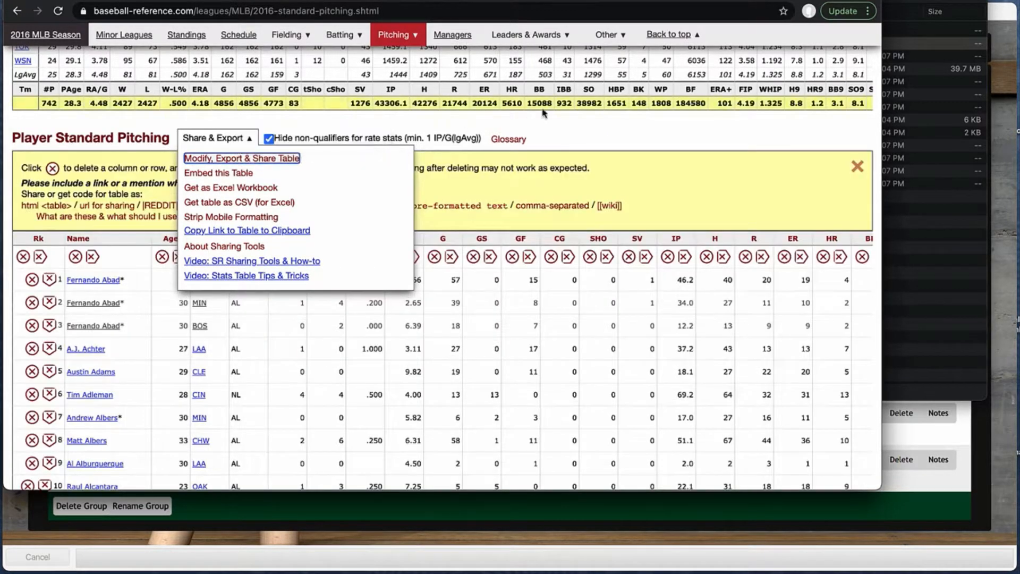
{"action": "left_click", "coordinate": [556, 207]}
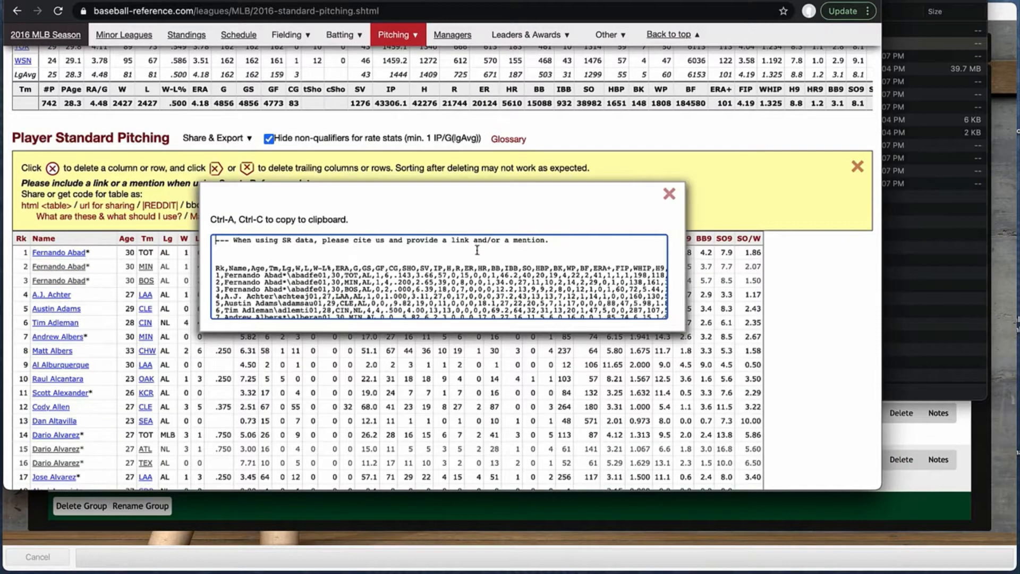
{"action": "left_click", "coordinate": [477, 250]}
{"action": "key", "text": "ctrl+a"}
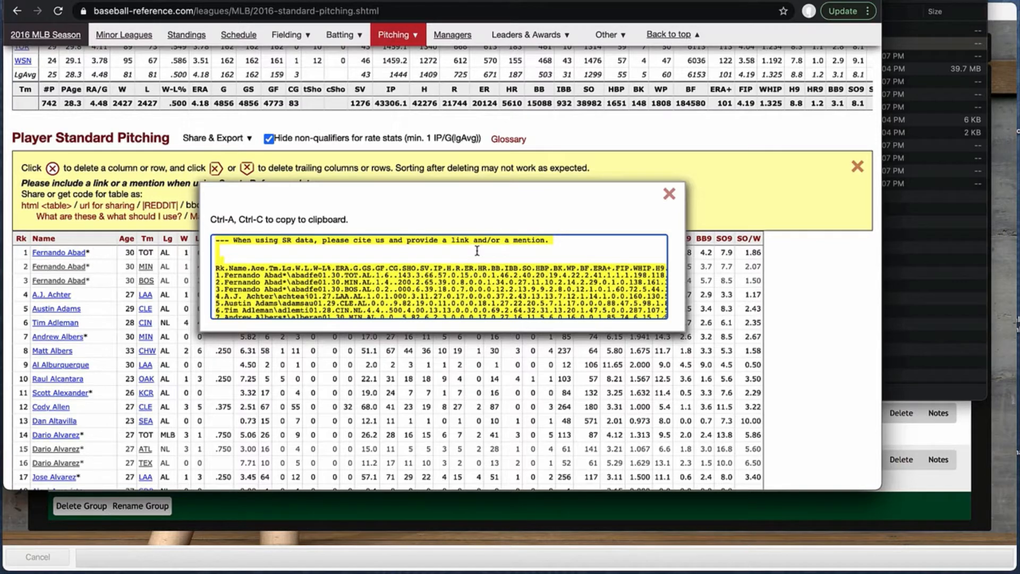
Step: Switch to the text editor and paste the copied pitching data into the blank untitled document
{"action": "key", "text": "super+Tab"}
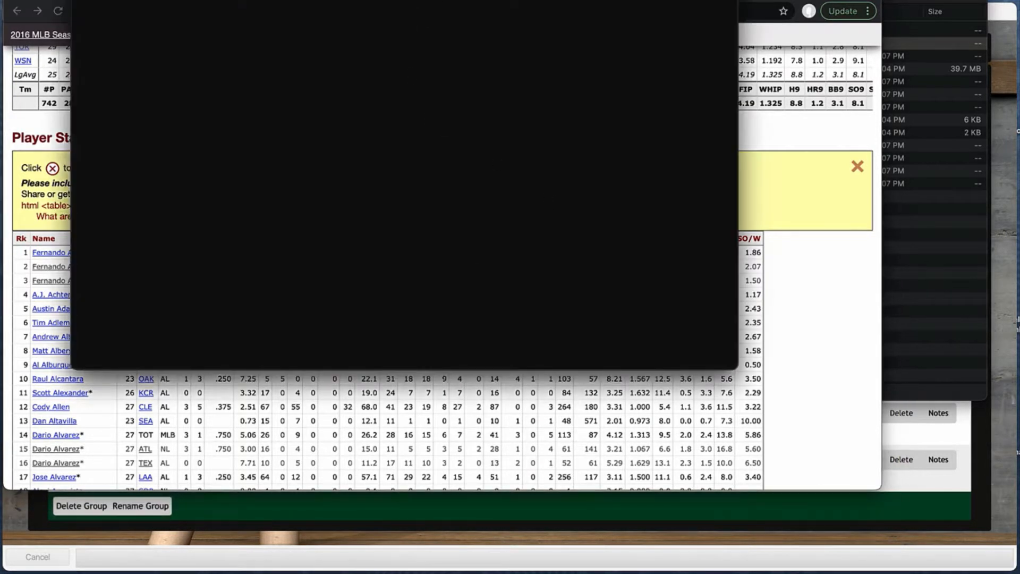
{"action": "left_click_drag", "start_coordinate": [451, 0], "coordinate": [371, 35]}
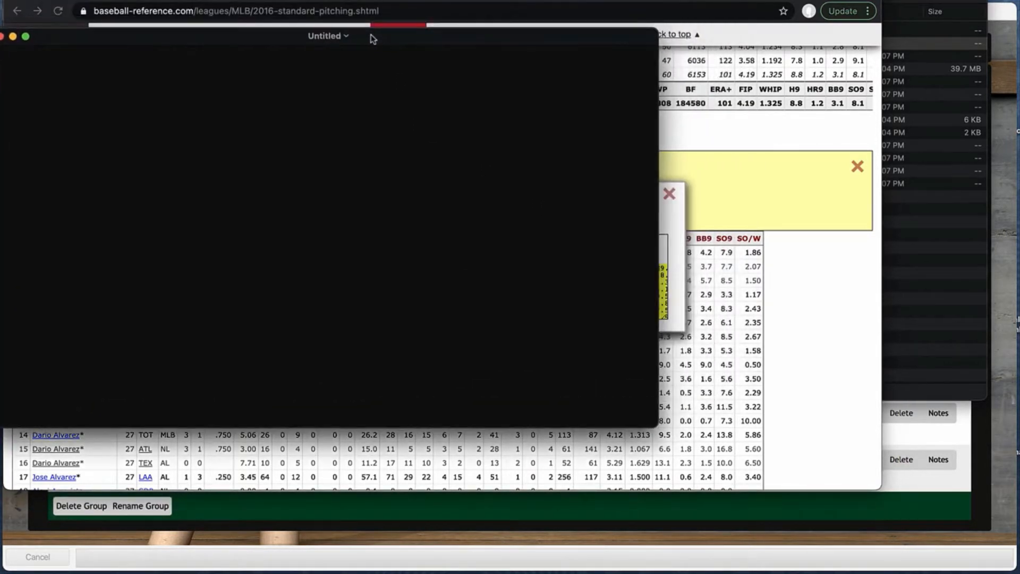
{"action": "key", "text": "super+v"}
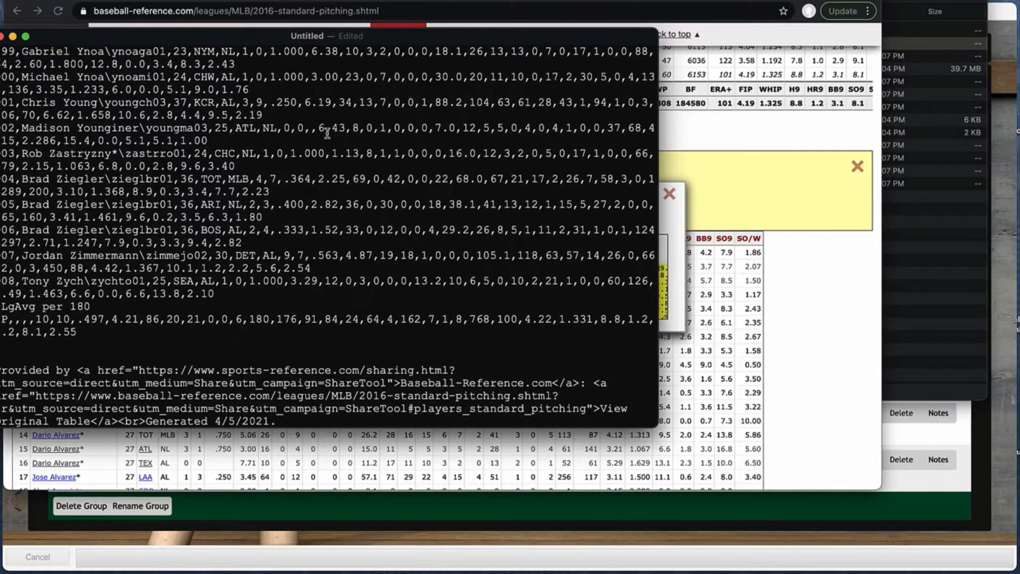
Step: Delete the "Provided by" attribution text and the empty lines at the end of the pitching data
{"action": "left_click_drag", "start_coordinate": [294, 421], "coordinate": [1, 370]}
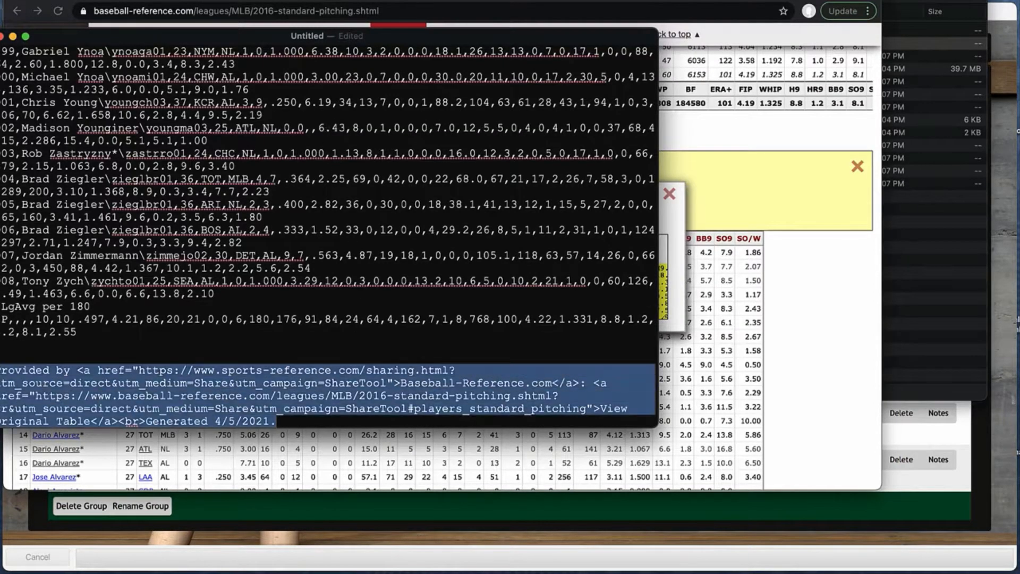
{"action": "left_click_drag", "start_coordinate": [183, 36], "coordinate": [230, 37]}
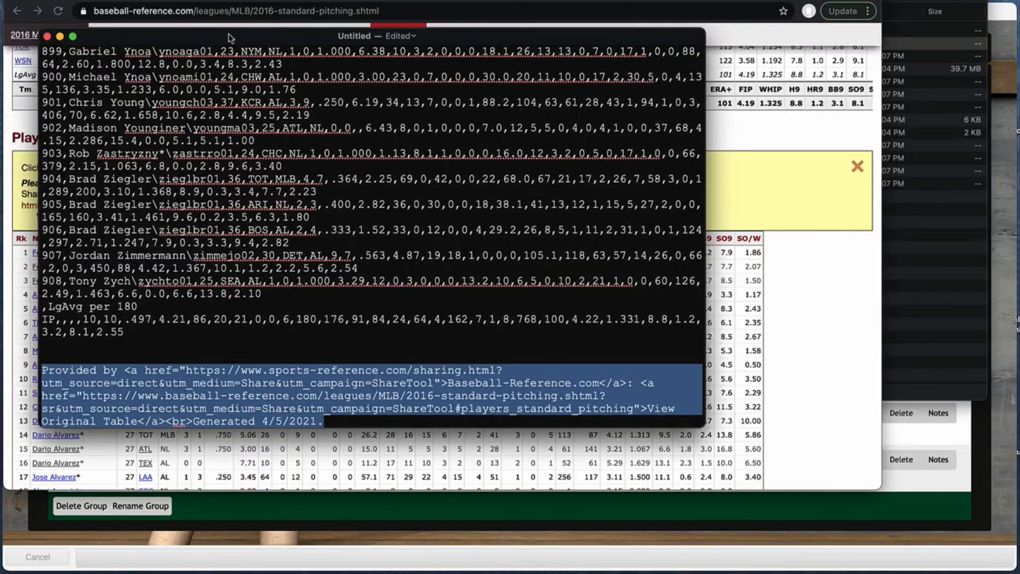
{"action": "key", "text": "BackSpace"}
{"action": "key", "text": "BackSpace"}
{"action": "key", "text": "BackSpace"}
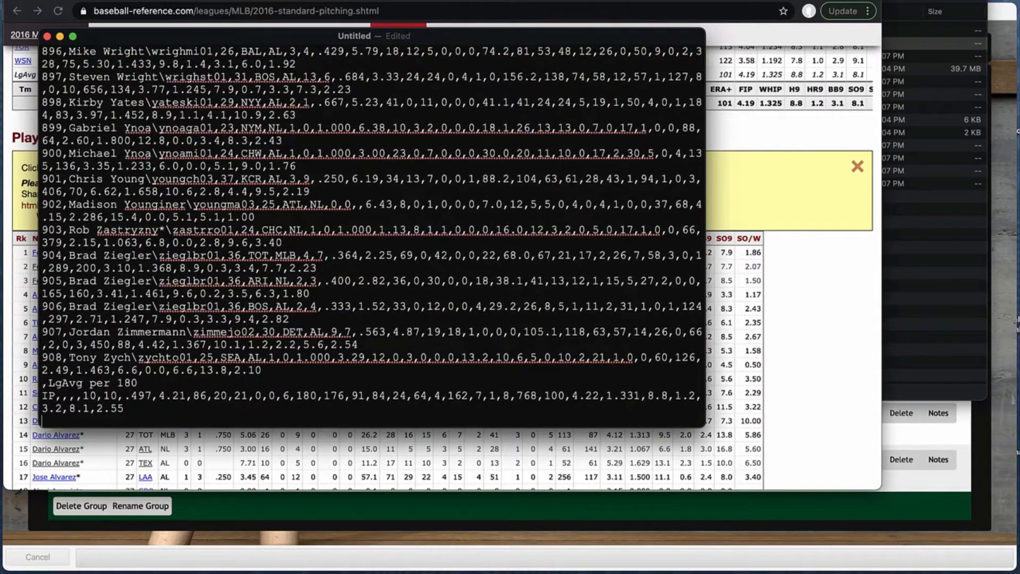
Step: Delete the citation notice and blank lines above the column header row at the start of the document
{"action": "scroll", "coordinate": [219, 186], "scroll_direction": "up", "scroll_amount": 20}
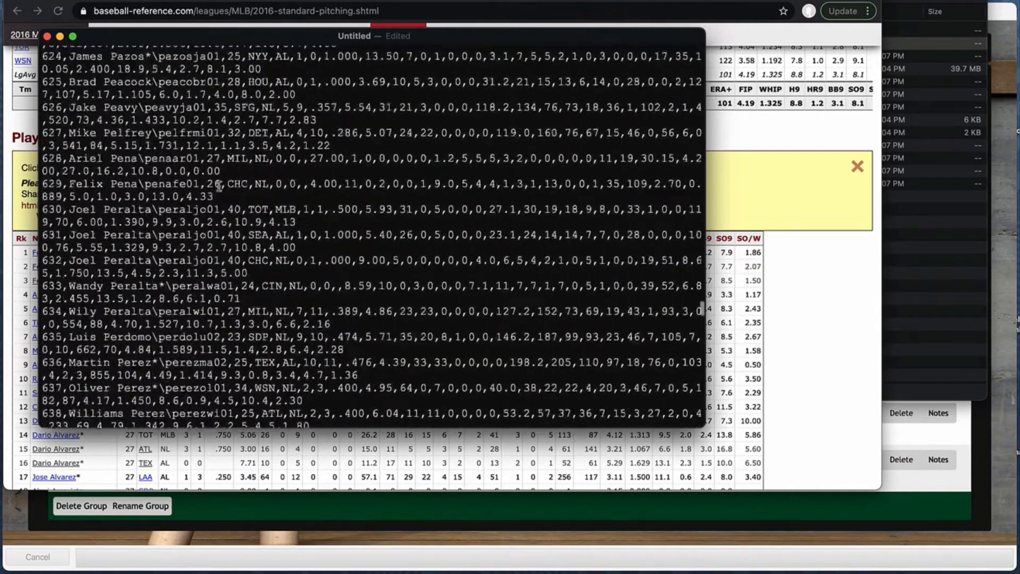
{"action": "scroll", "coordinate": [219, 186], "scroll_direction": "up", "scroll_amount": 20}
{"action": "left_click_drag", "start_coordinate": [222, 186], "coordinate": [241, 423]}
{"action": "scroll", "coordinate": [219, 206], "scroll_direction": "up", "scroll_amount": 6}
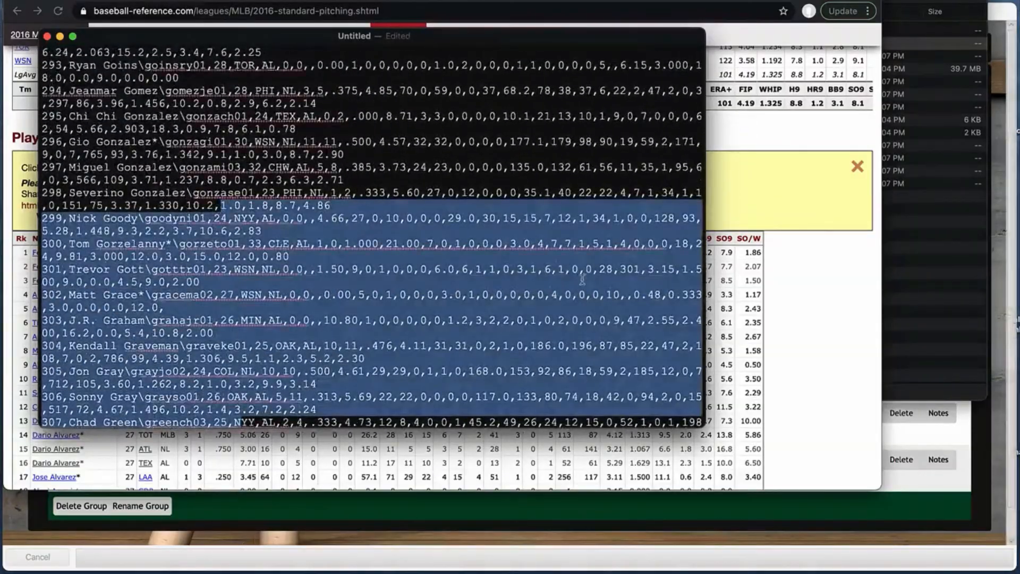
{"action": "scroll", "coordinate": [582, 279], "scroll_direction": "up", "scroll_amount": 20}
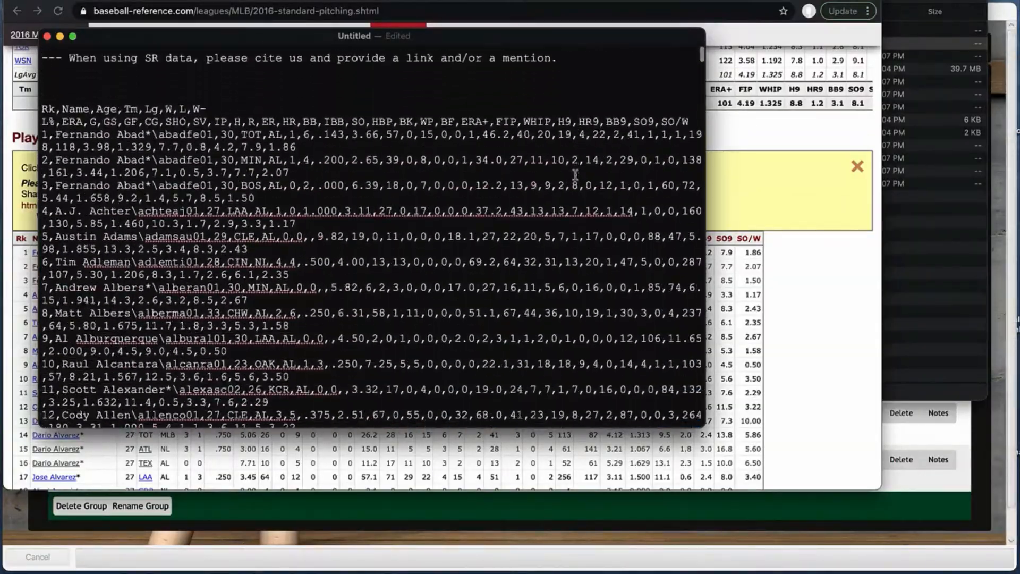
{"action": "left_click_drag", "start_coordinate": [147, 91], "coordinate": [40, 45]}
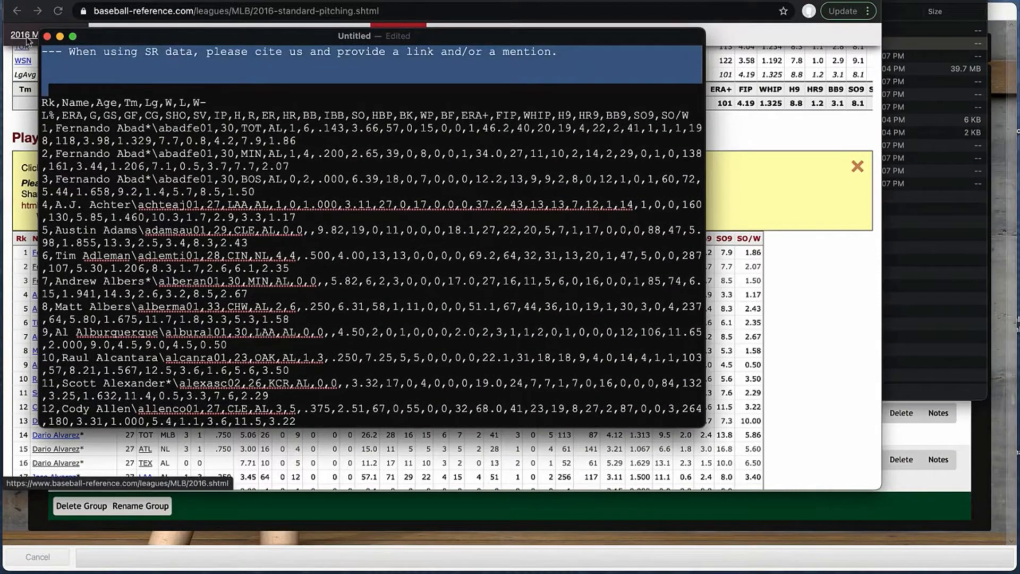
{"action": "key", "text": "BackSpace"}
{"action": "key", "text": "BackSpace"}
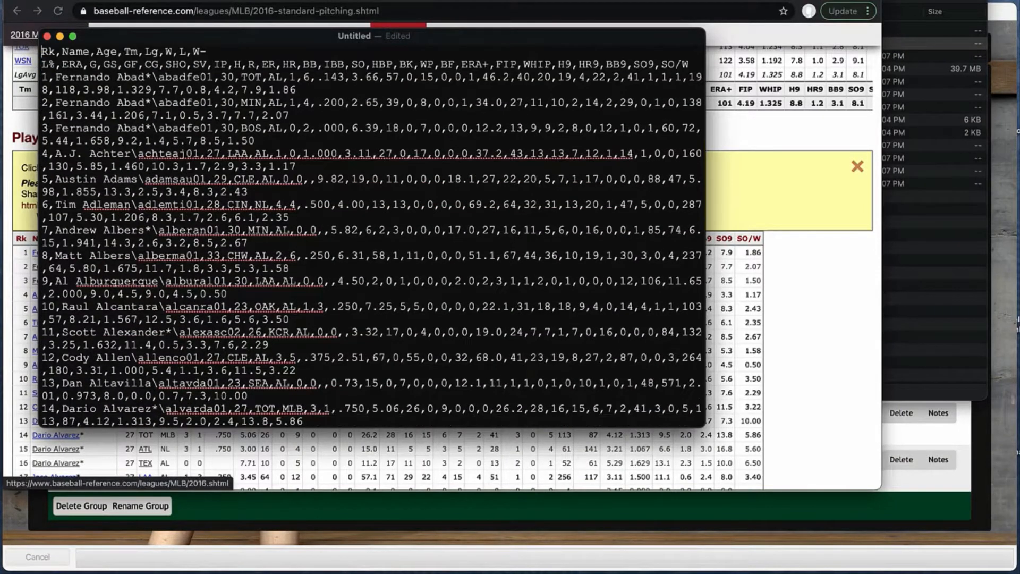
Step: Save the document as pitching.txt in the 2016 folder under DigitalDiamondDataFilesV9's Import folder
{"action": "key", "text": "super+s"}
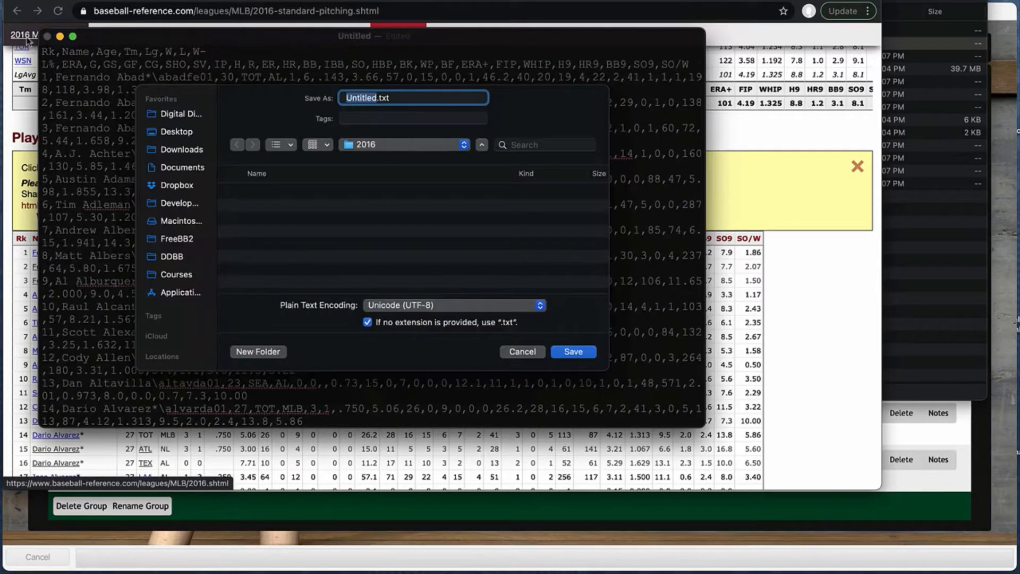
{"action": "left_click", "coordinate": [170, 114]}
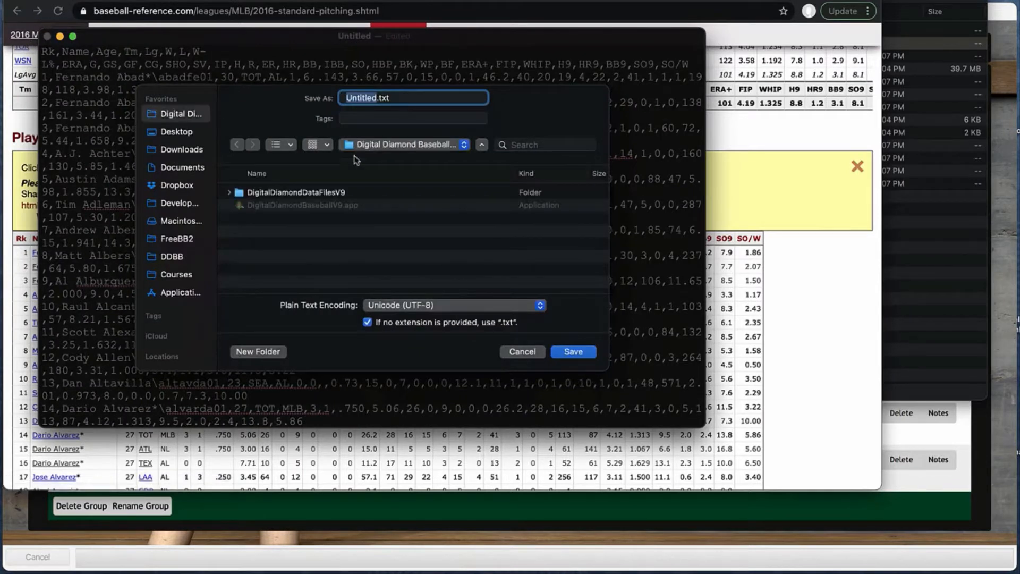
{"action": "double_click", "coordinate": [327, 193]}
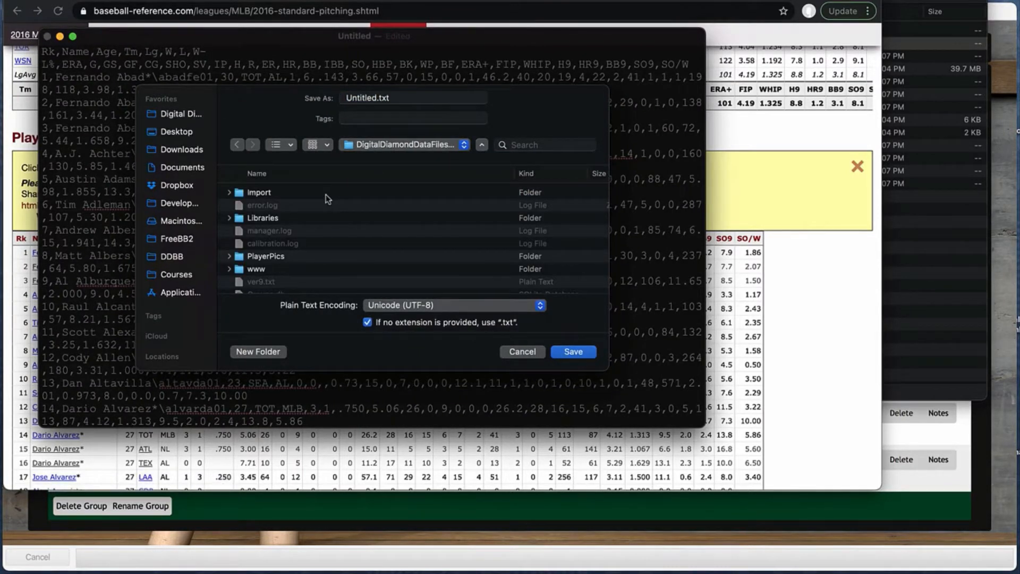
{"action": "double_click", "coordinate": [294, 194]}
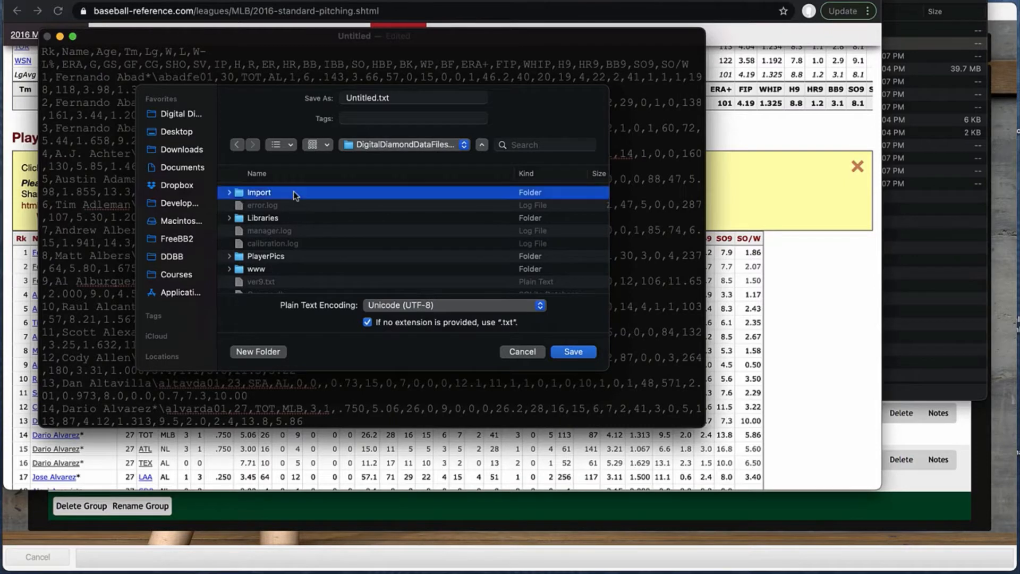
{"action": "left_click", "coordinate": [280, 196]}
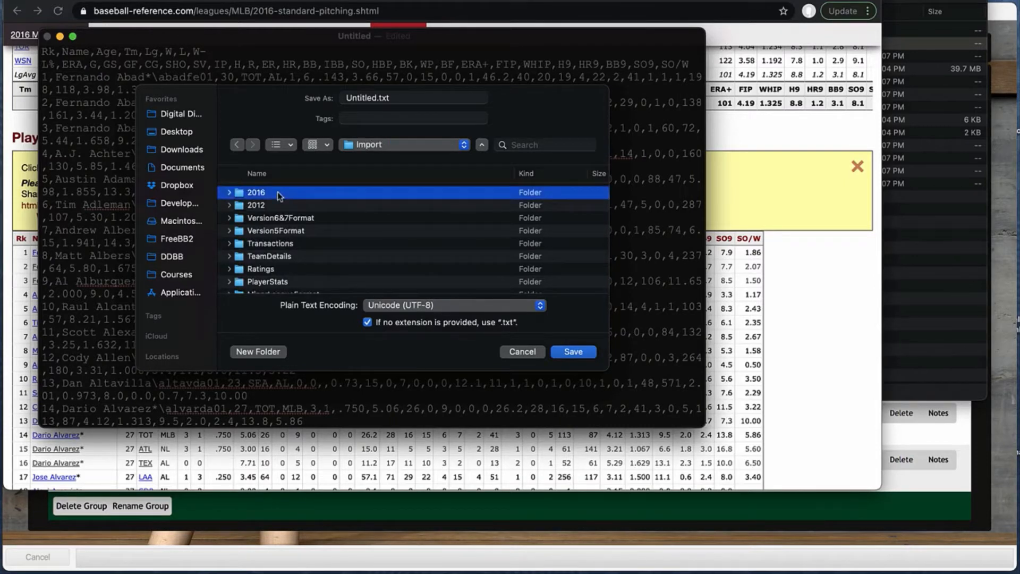
{"action": "double_click", "coordinate": [280, 196]}
{"action": "double_click", "coordinate": [377, 97]}
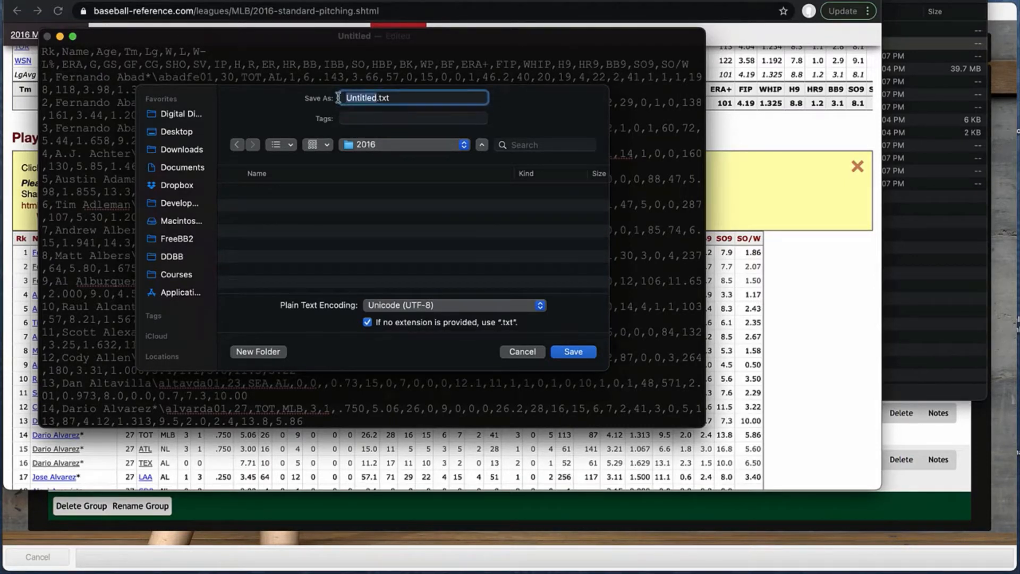
{"action": "type", "text": "pitching"}
{"action": "left_click", "coordinate": [572, 352]}
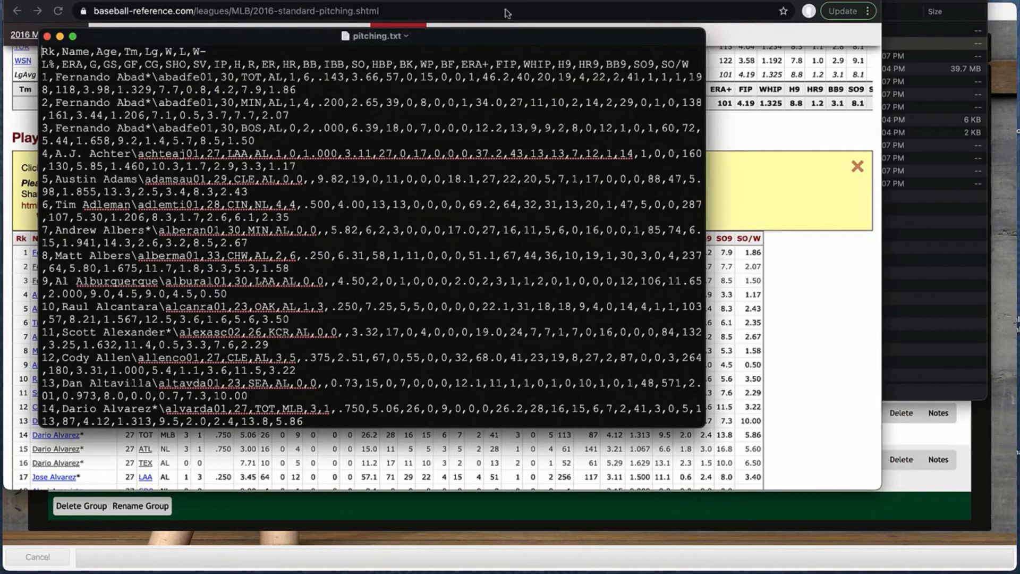
Step: Return to the browser, open the 2016 MLB Standard Batting page and find the Player Standard Batting table
{"action": "left_click", "coordinate": [507, 13]}
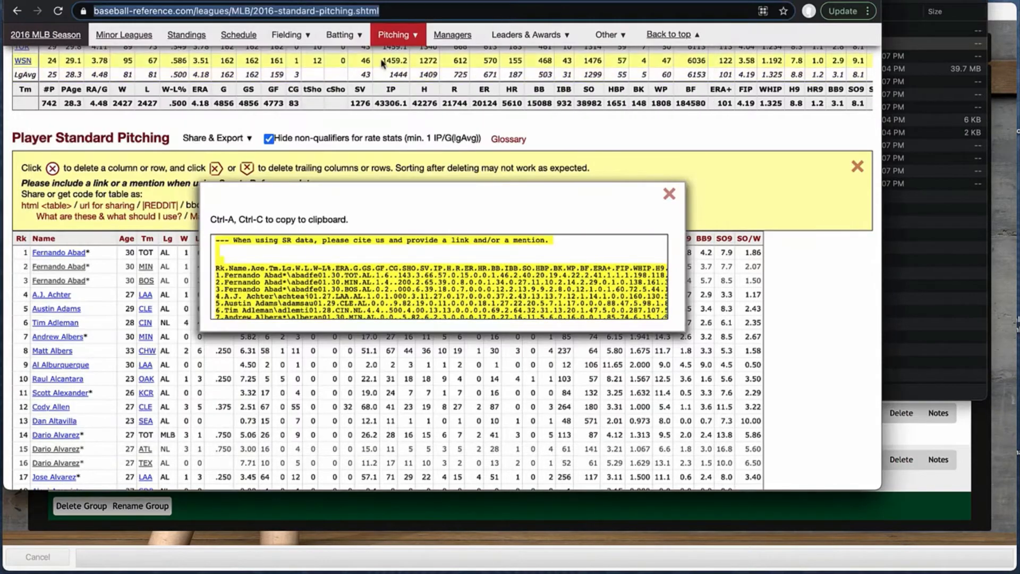
{"action": "mouse_move", "coordinate": [347, 35]}
{"action": "left_click", "coordinate": [62, 62]}
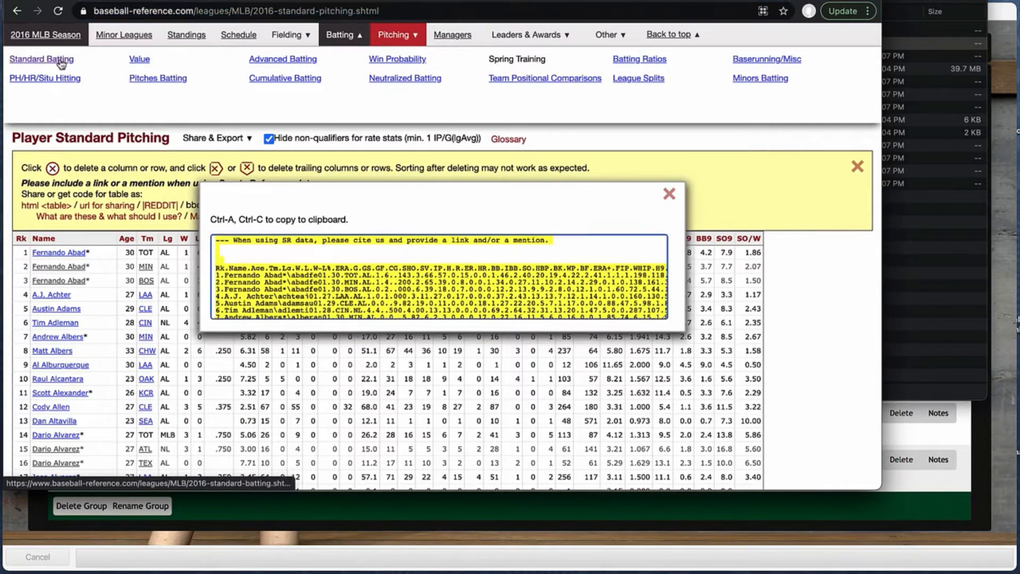
{"action": "scroll", "coordinate": [173, 268], "scroll_direction": "down", "scroll_amount": 10}
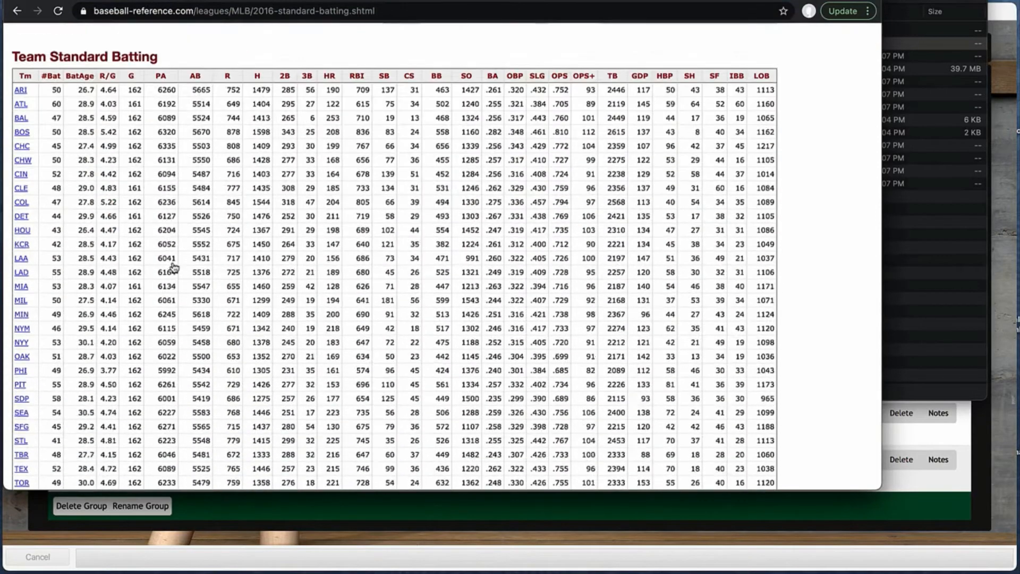
{"action": "scroll", "coordinate": [173, 268], "scroll_direction": "down", "scroll_amount": 5}
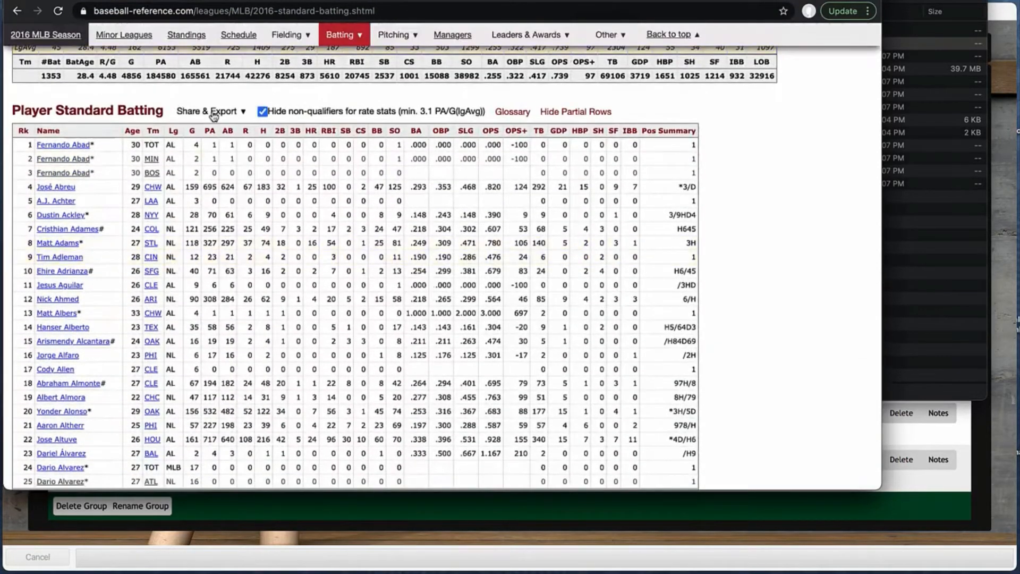
Step: Export the Player Standard Batting table as comma-separated text and copy all of the generated output
{"action": "mouse_move", "coordinate": [215, 115]}
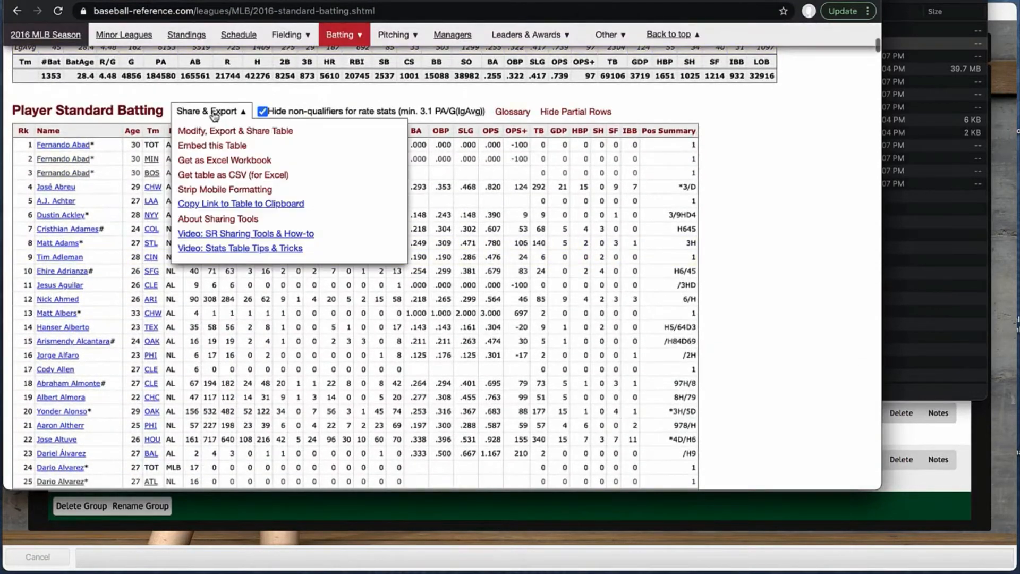
{"action": "left_click", "coordinate": [229, 133]}
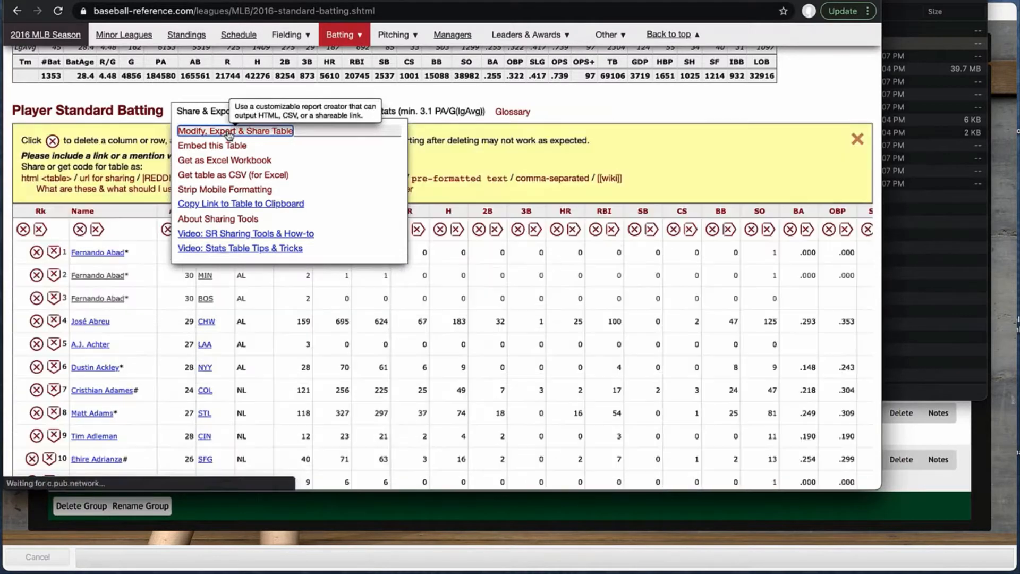
{"action": "left_click", "coordinate": [547, 180]}
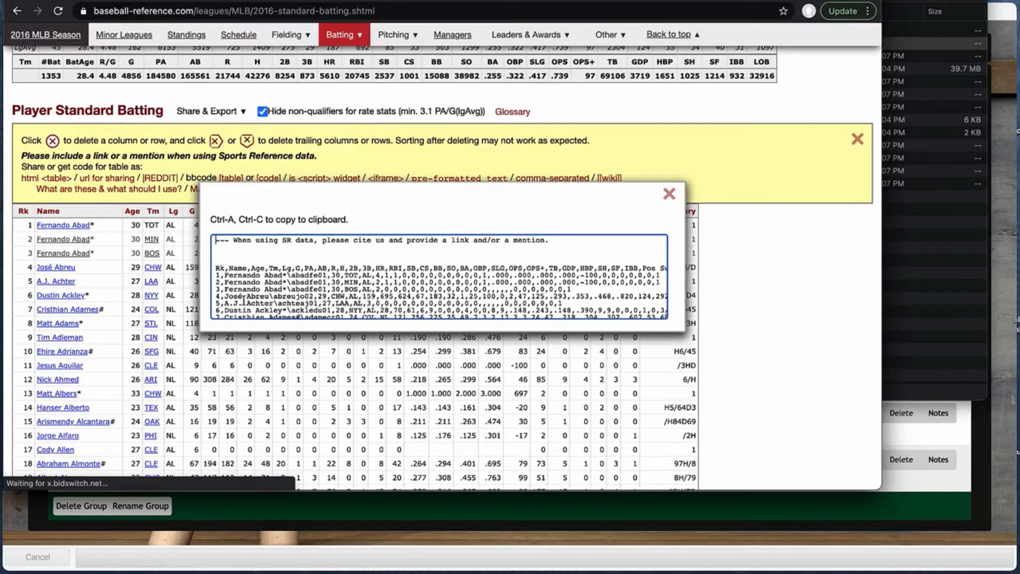
{"action": "key", "text": "ctrl+a"}
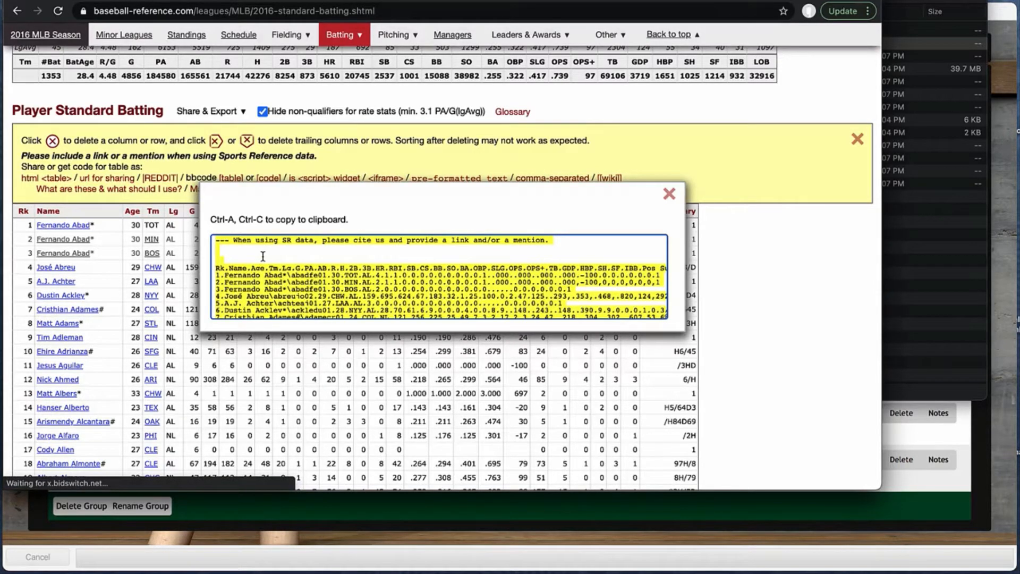
Step: Switch to the text editor and paste the copied batting data into a new blank document
{"action": "key", "text": "super+Tab"}
{"action": "key", "text": "super+n"}
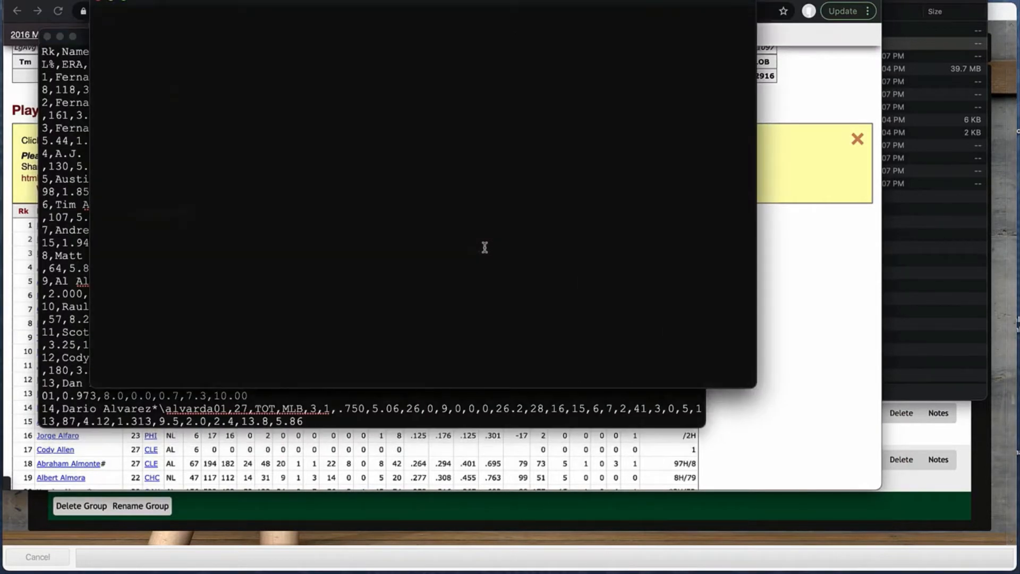
{"action": "left_click_drag", "start_coordinate": [497, 2], "coordinate": [500, 65]}
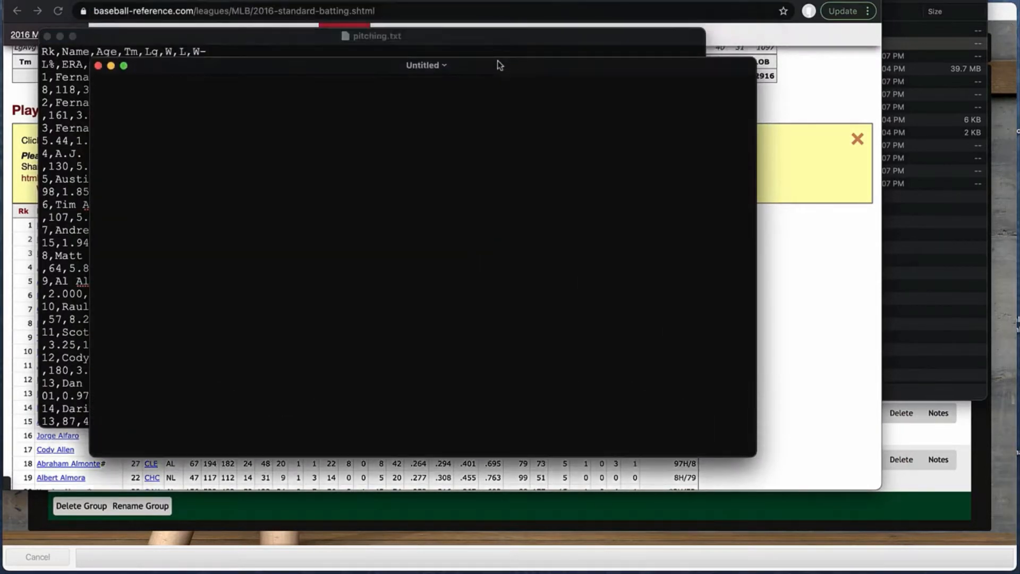
{"action": "key", "text": "super+v"}
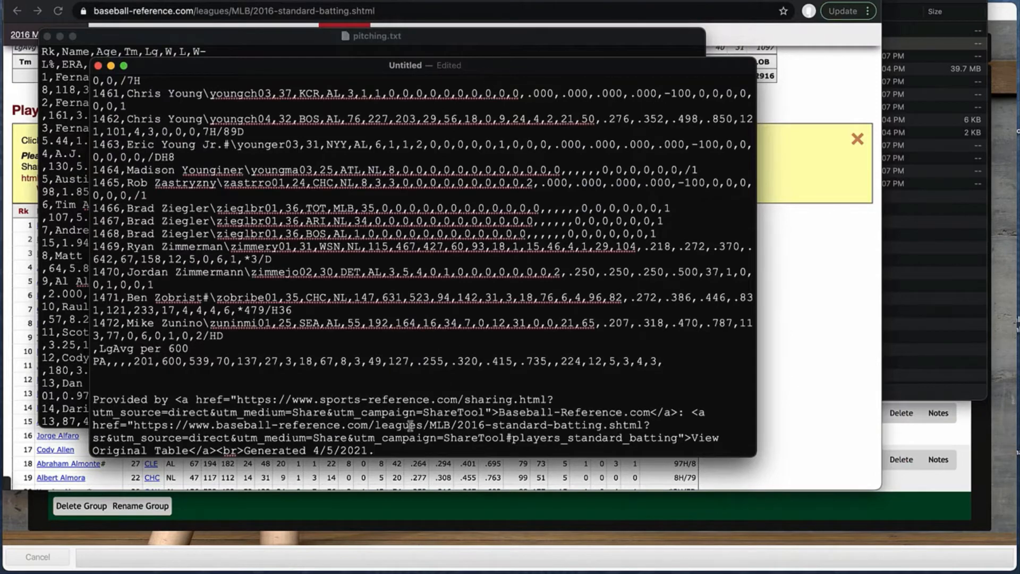
Step: Delete the "Provided by" attribution text and the empty lines at the end of the batting data
{"action": "left_click_drag", "start_coordinate": [375, 451], "coordinate": [89, 377]}
{"action": "key", "text": "BackSpace"}
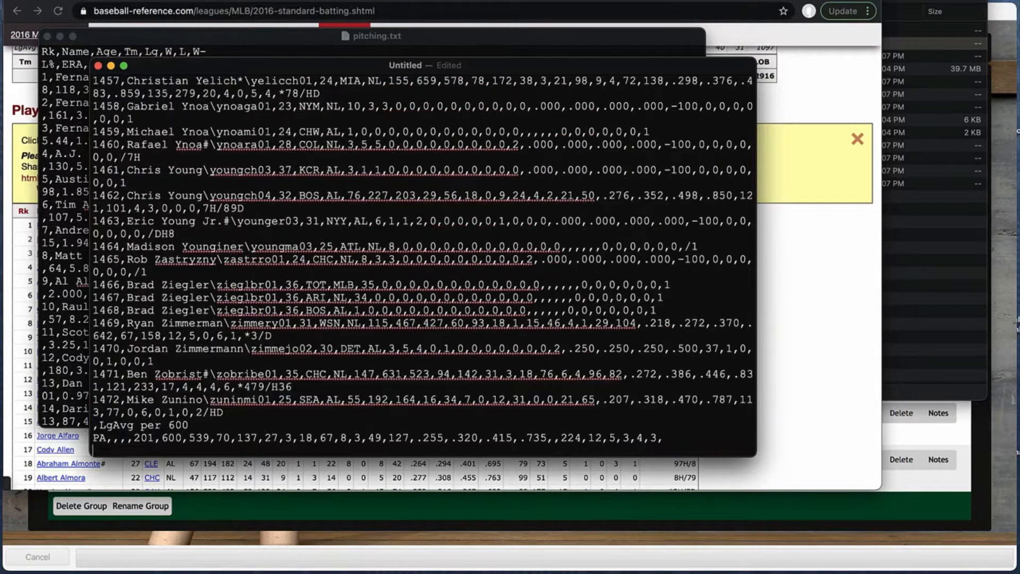
{"action": "key", "text": "BackSpace"}
Step: Delete the citation notice and blank lines above the column header row of the batting data
{"action": "key", "text": "super+Up"}
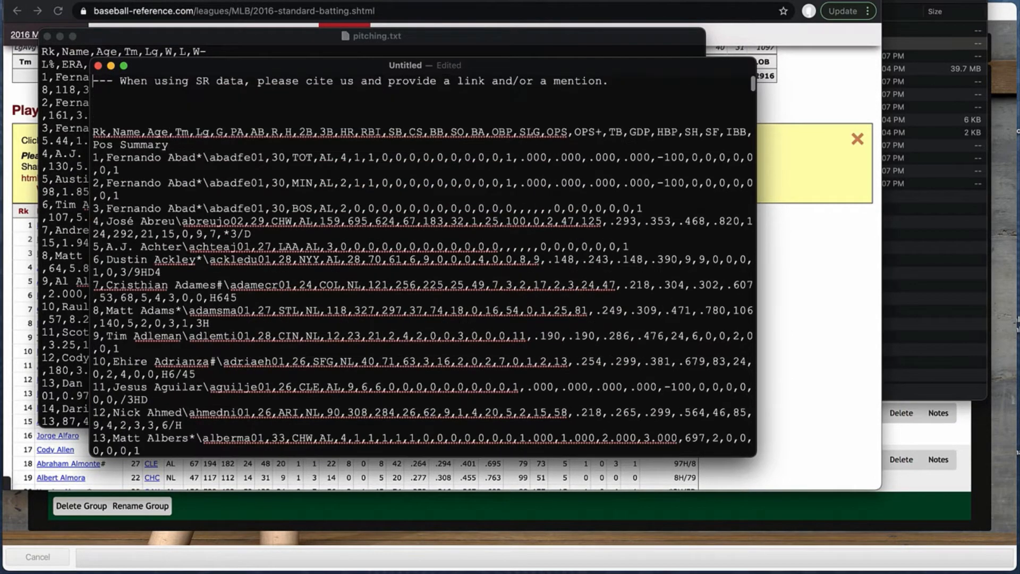
{"action": "key", "text": "shift+Down"}
{"action": "key", "text": "shift+Down"}
{"action": "key", "text": "shift+Down"}
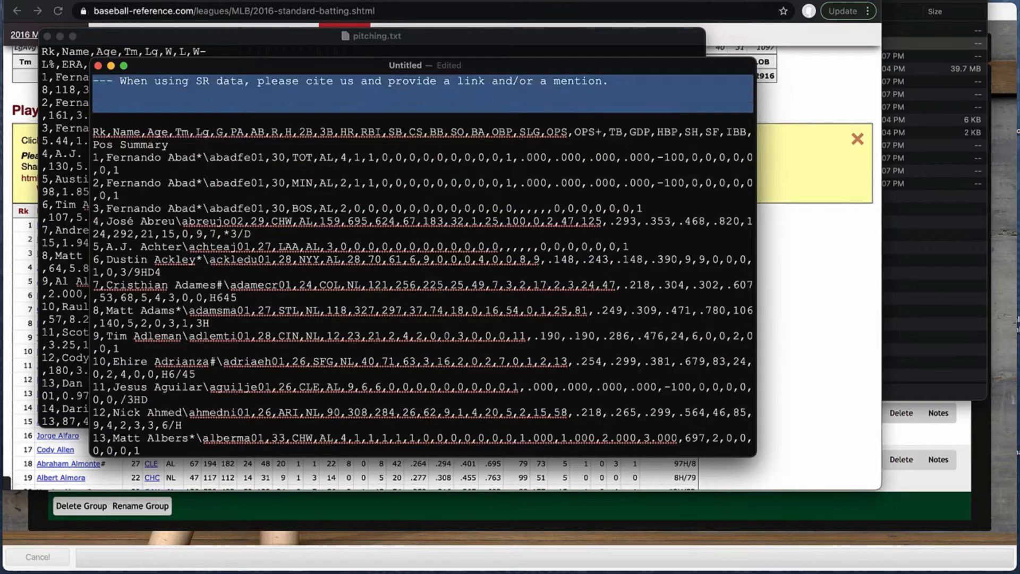
{"action": "key", "text": "shift+Down"}
{"action": "key", "text": "BackSpace"}
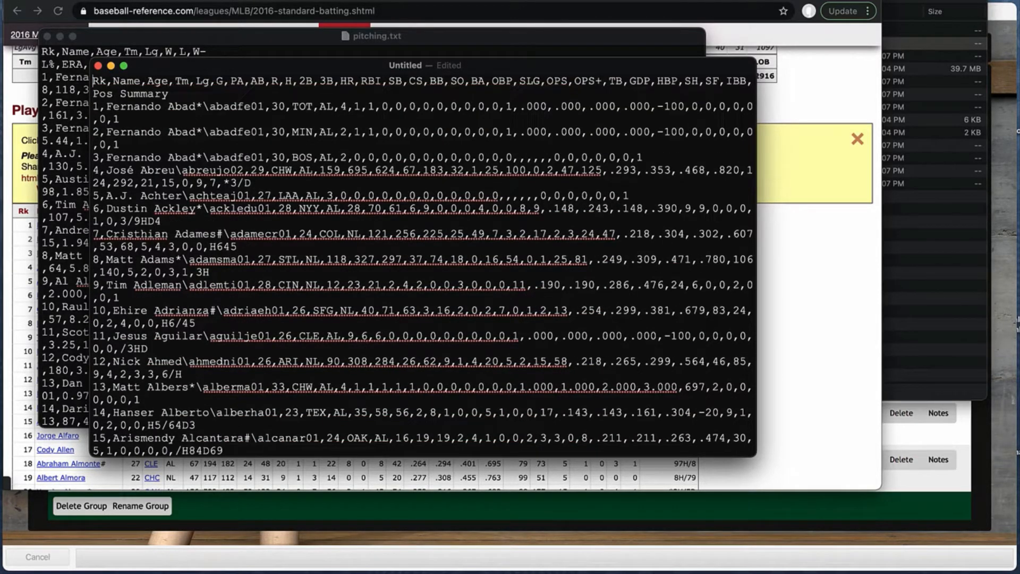
Step: Save the batting document as batting.txt in the 2016 folder
{"action": "key", "text": "super+s"}
{"action": "type", "text": "battin"}
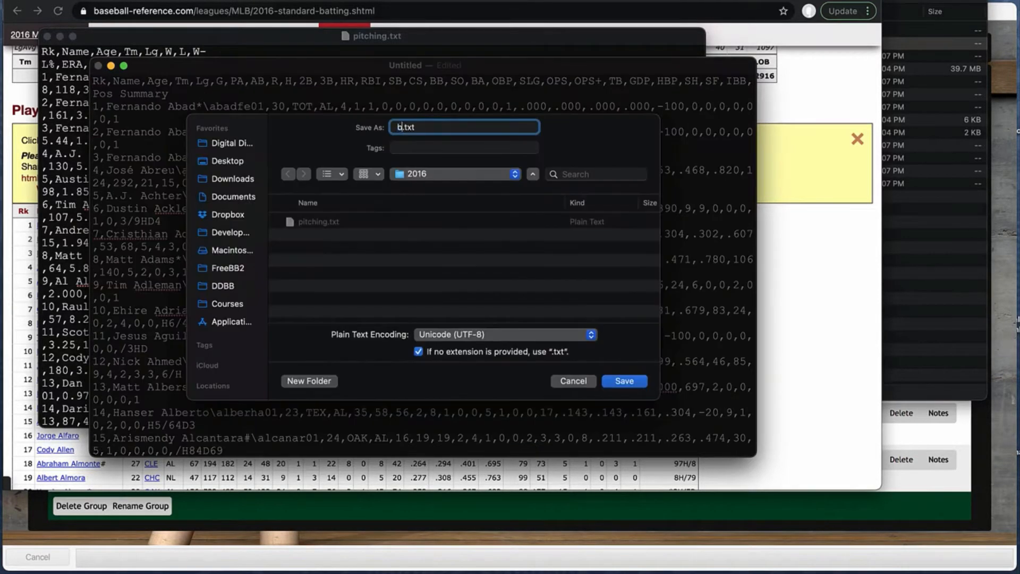
{"action": "type", "text": "g"}
{"action": "key", "text": "Return"}
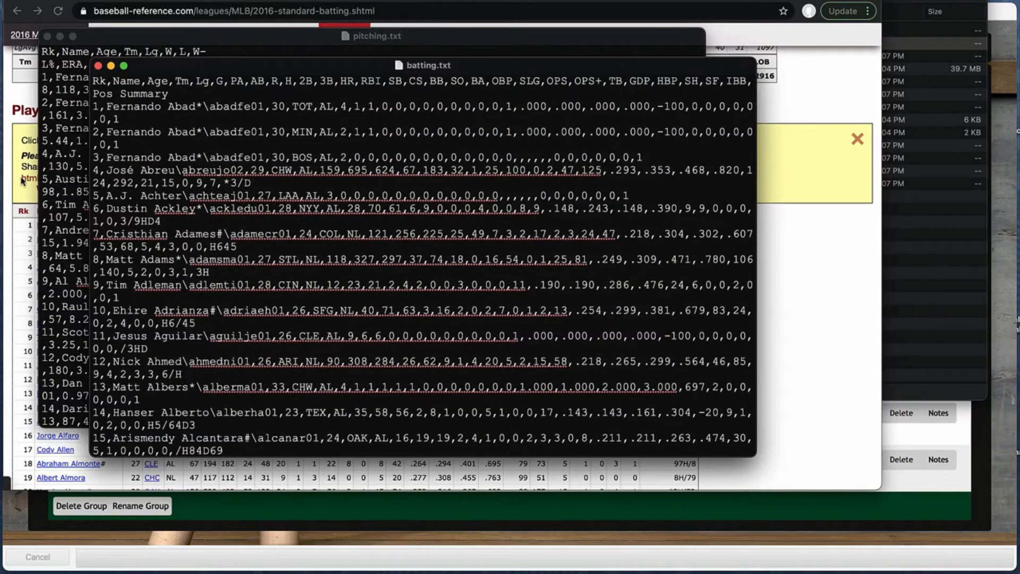
Step: Return to the browser, open the 2016 MLB Pitcher fielding page and find the Player Fielding - P table
{"action": "left_click_drag", "start_coordinate": [112, 36], "coordinate": [57, 39]}
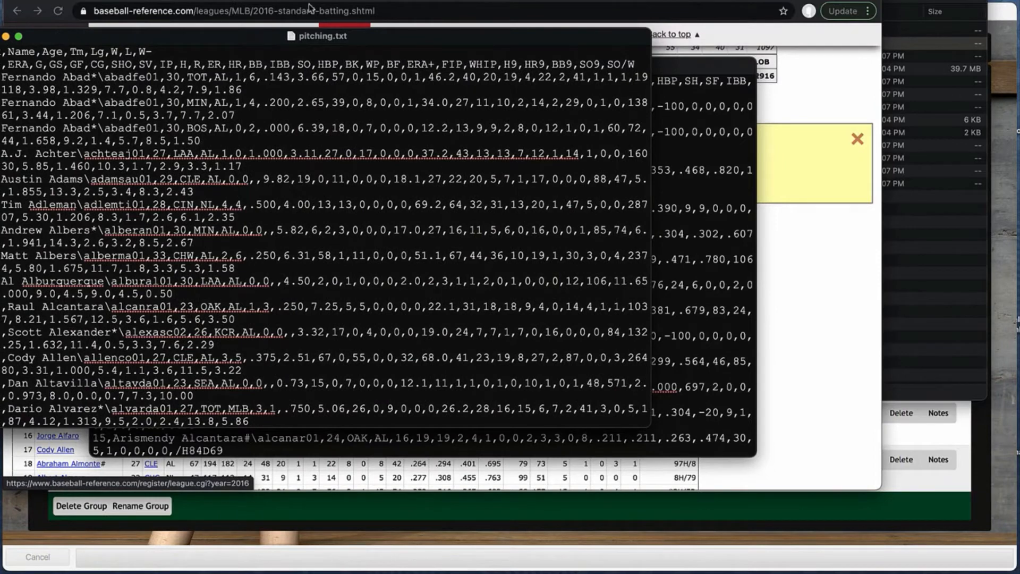
{"action": "left_click", "coordinate": [124, 25]}
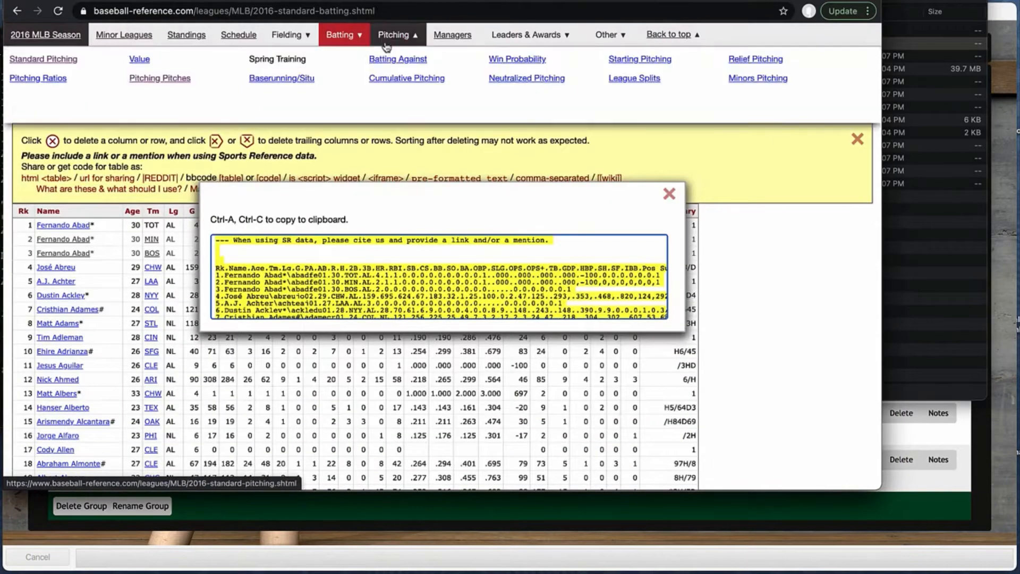
{"action": "mouse_move", "coordinate": [294, 41]}
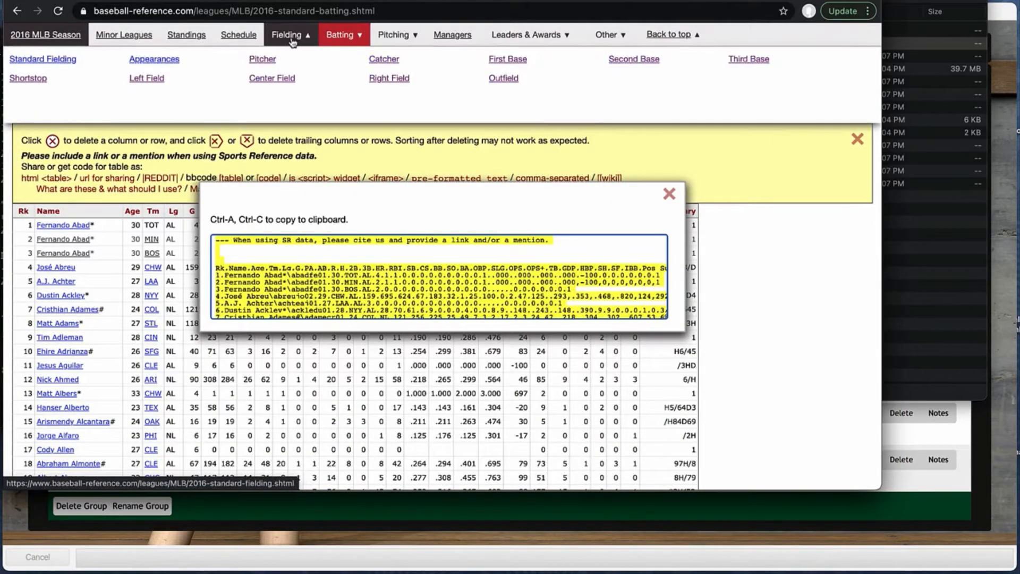
{"action": "left_click", "coordinate": [260, 63]}
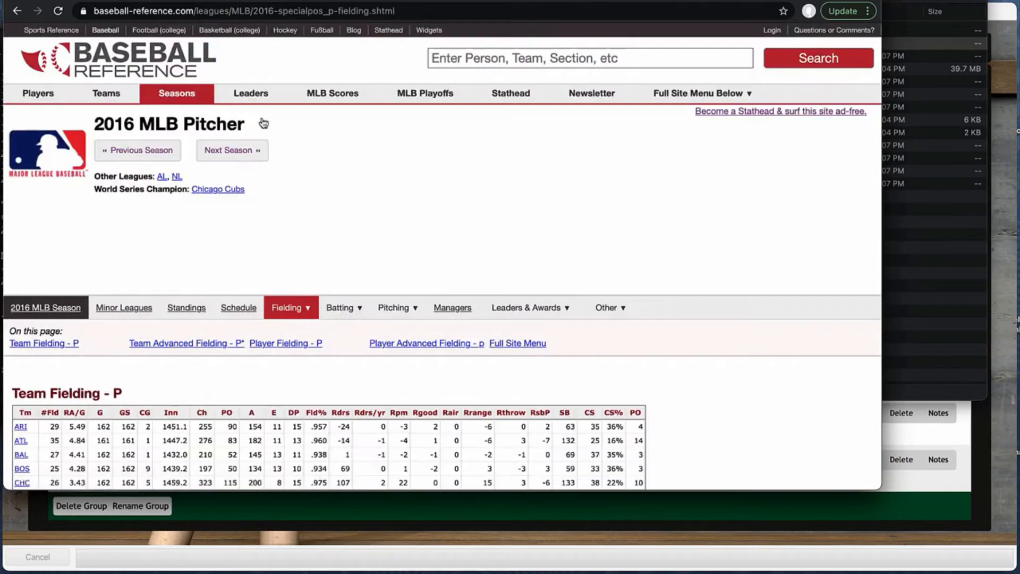
{"action": "scroll", "coordinate": [264, 150], "scroll_direction": "down", "scroll_amount": 1}
{"action": "scroll", "coordinate": [264, 150], "scroll_direction": "down", "scroll_amount": 20}
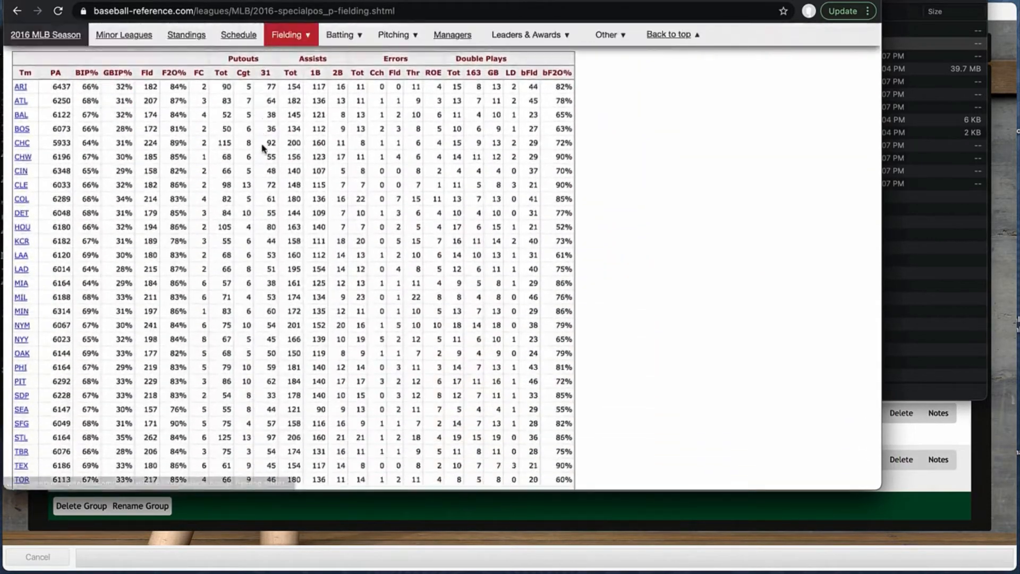
{"action": "scroll", "coordinate": [264, 149], "scroll_direction": "down", "scroll_amount": 9}
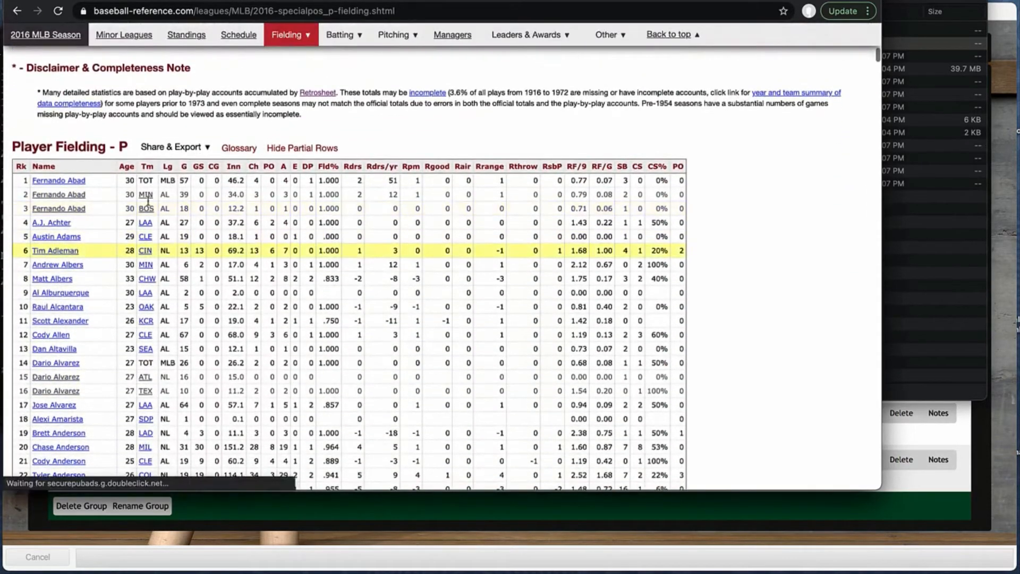
Step: Export the Player Fielding - P table as comma-separated text and copy all of the generated output
{"action": "left_click", "coordinate": [206, 149]}
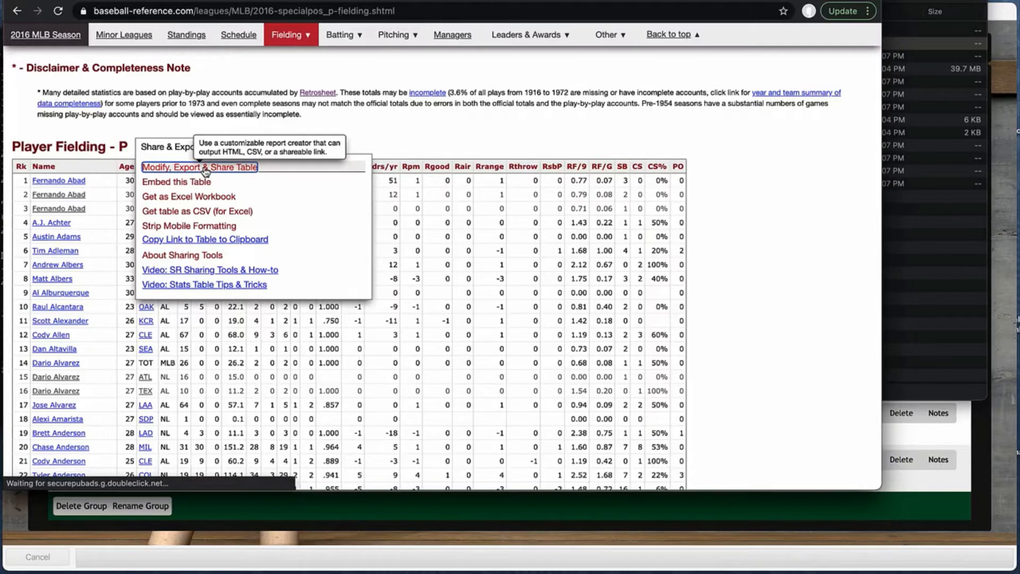
{"action": "left_click", "coordinate": [205, 168]}
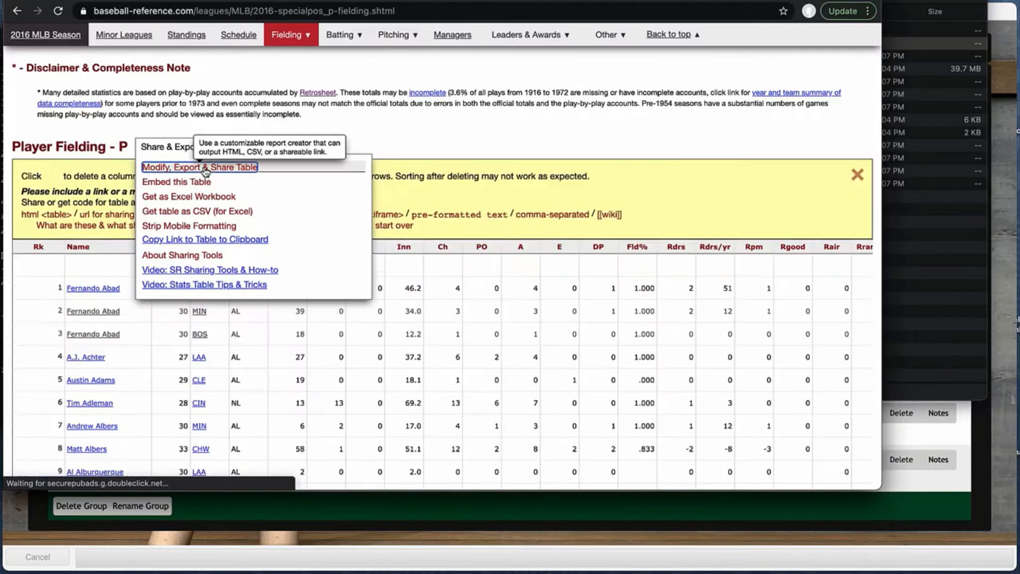
{"action": "left_click", "coordinate": [549, 215]}
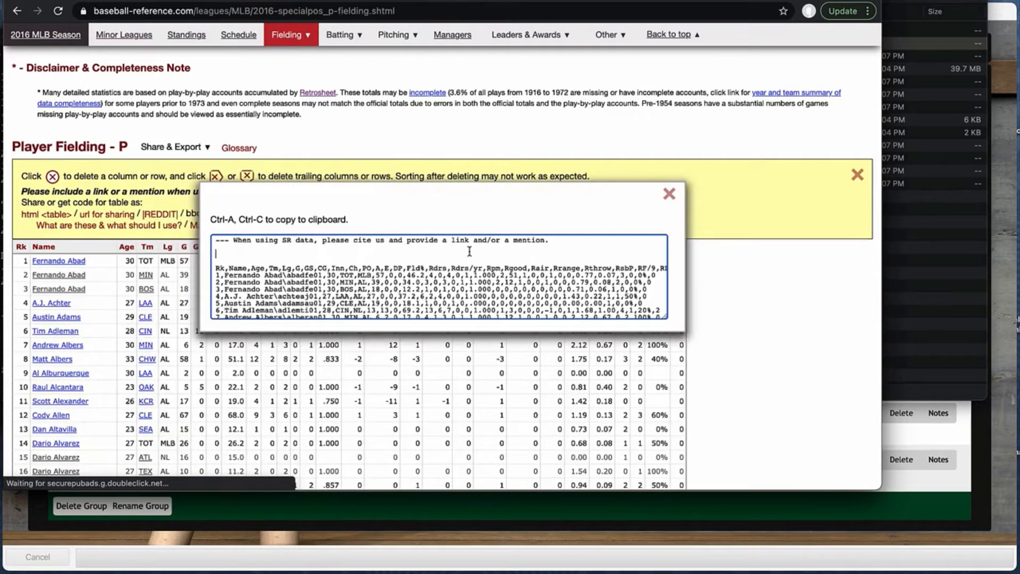
{"action": "key", "text": "super+a"}
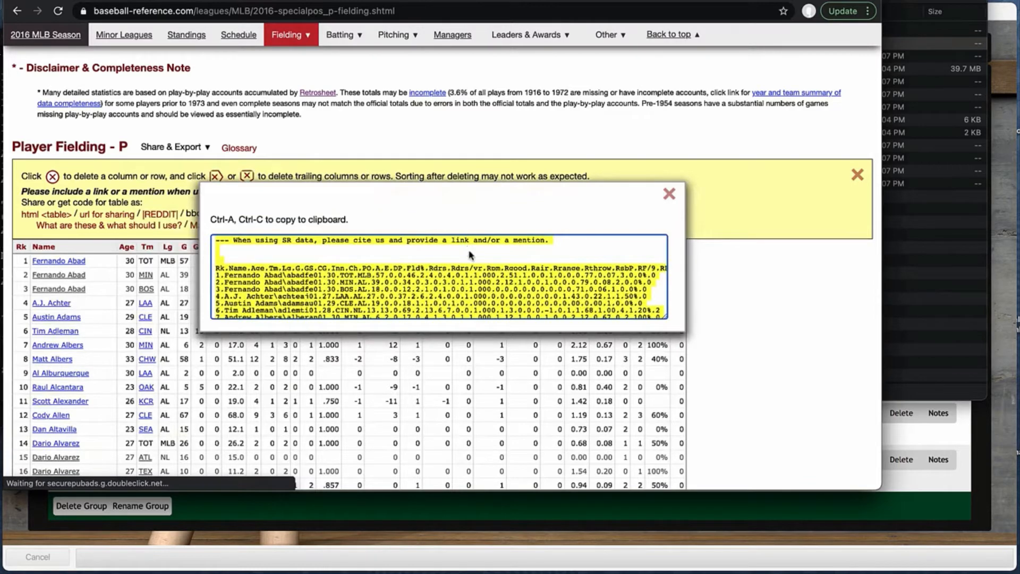
Step: Switch to the text editor and paste the copied pitcher fielding data into a new document
{"action": "key", "text": "super+Tab"}
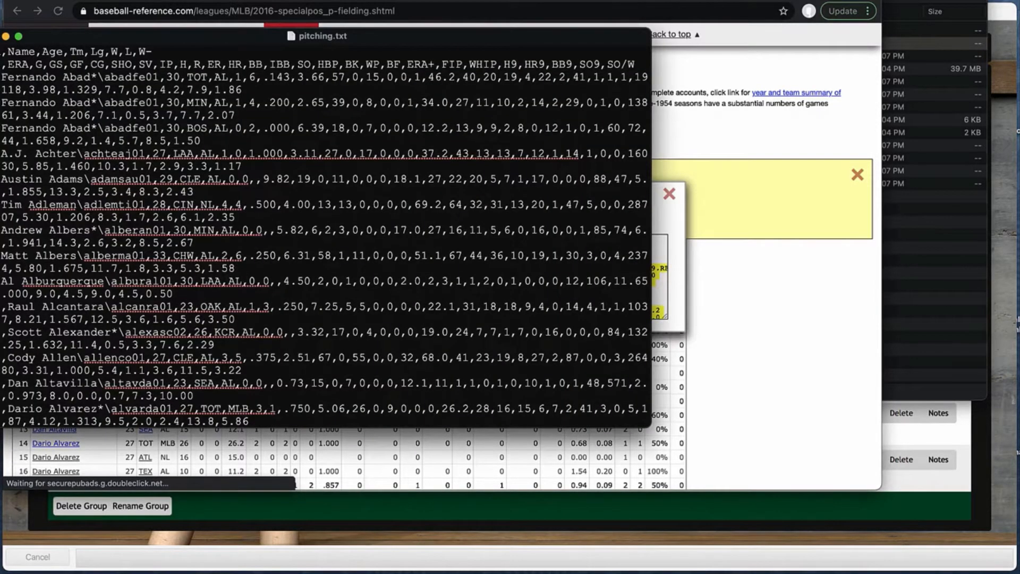
{"action": "key", "text": "super+n"}
{"action": "key", "text": "super+v"}
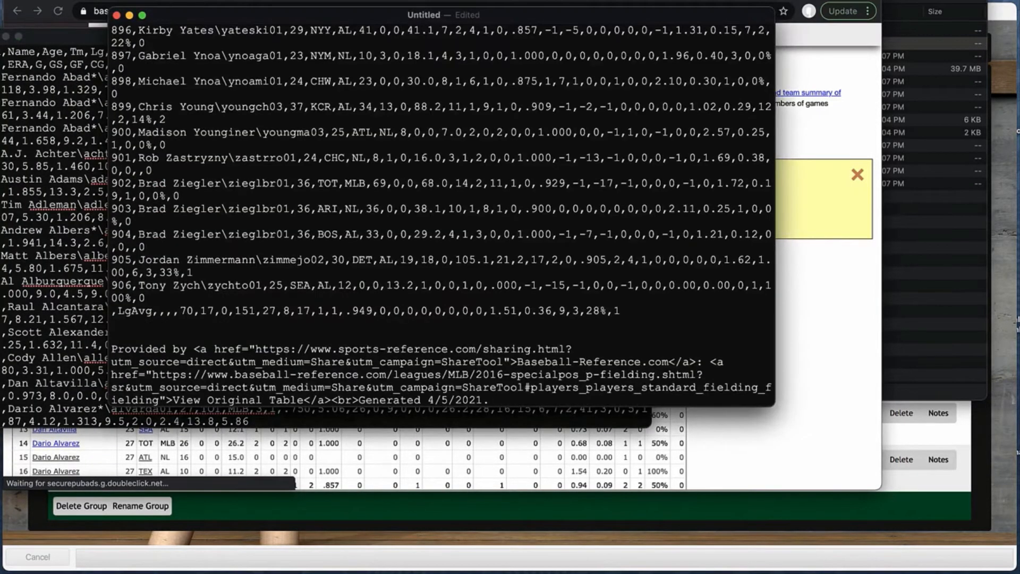
{"action": "key", "text": "super+s"}
{"action": "key", "text": "Escape"}
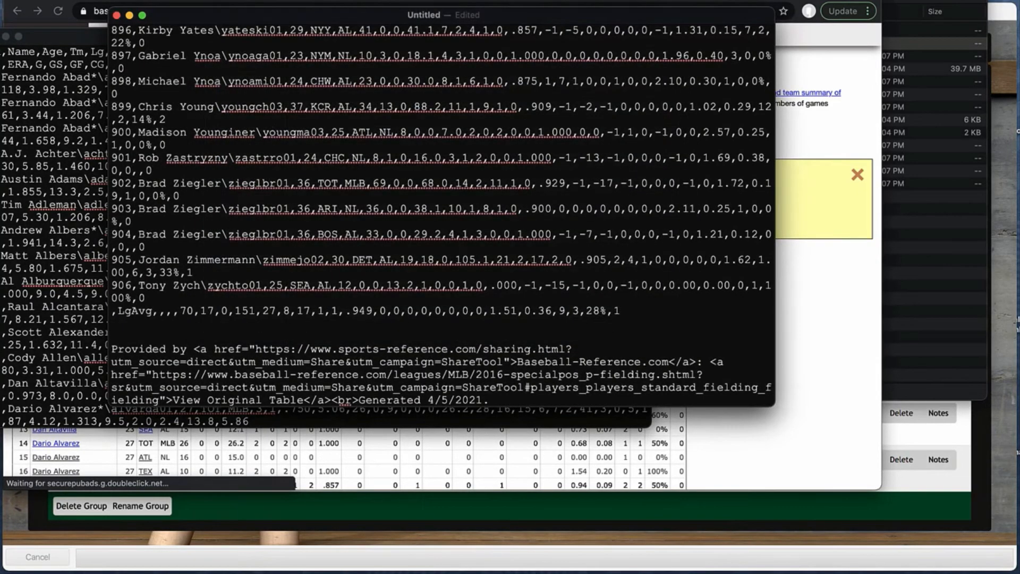
Step: Delete the "Provided by" attribution text and the blank lines at the end of the pitcher fielding data
{"action": "key", "text": "shift+Up"}
{"action": "key", "text": "shift+Up"}
{"action": "key", "text": "shift+Up"}
{"action": "key", "text": "shift+Up"}
{"action": "key", "text": "shift+Up"}
{"action": "key", "text": "shift+Up"}
{"action": "key", "text": "shift+Up"}
{"action": "key", "text": "shift+Down"}
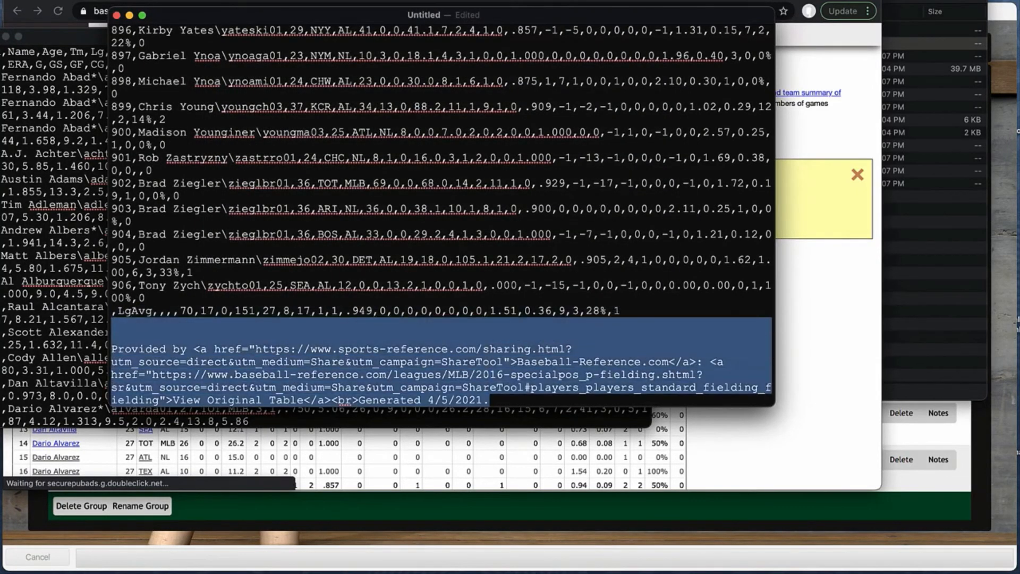
{"action": "key", "text": "BackSpace"}
Step: Delete the citation notice and blank lines above the column header row of the pitcher fielding data
{"action": "key", "text": "super+Up"}
{"action": "key", "text": "shift+Down"}
{"action": "key", "text": "shift+Down"}
{"action": "key", "text": "shift+Down"}
{"action": "key", "text": "shift+Down"}
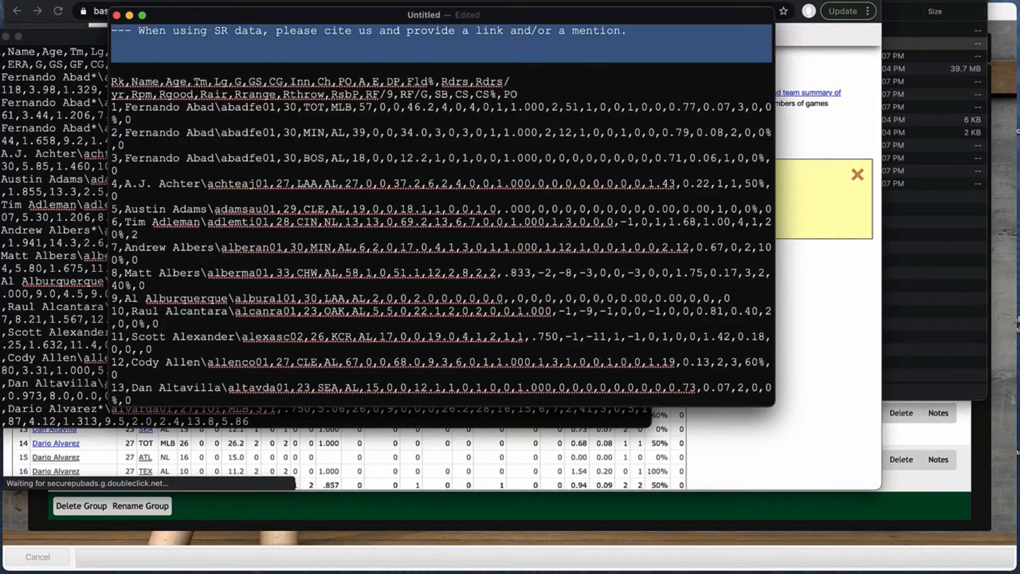
{"action": "key", "text": "BackSpace"}
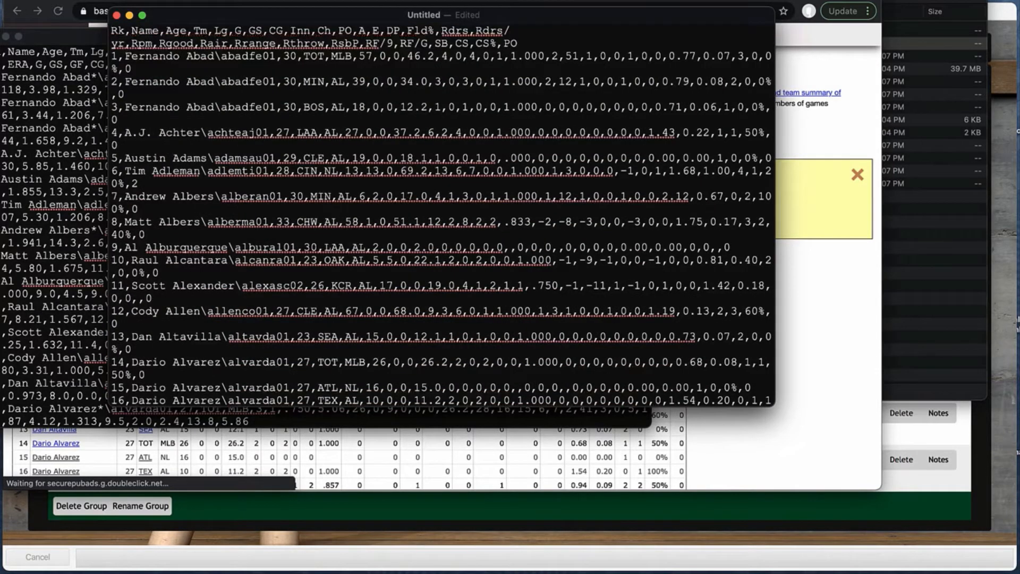
Step: Save the pitcher fielding document as fieldingP.txt in the 2016 folder and return to the browser's fielding page
{"action": "key", "text": "super+s"}
{"action": "type", "text": "fie"}
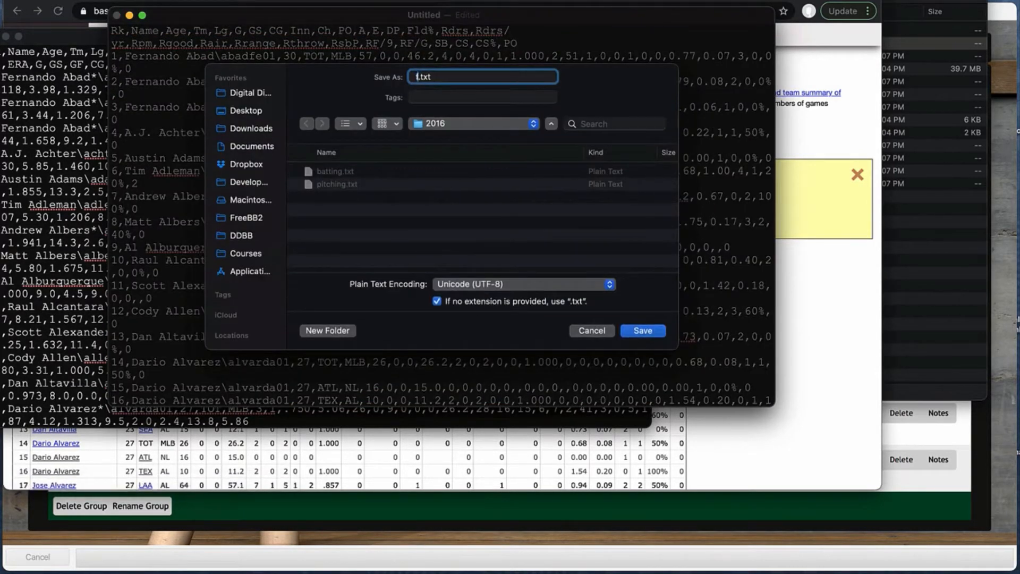
{"action": "type", "text": "ldingF"}
{"action": "left_click", "coordinate": [636, 330]}
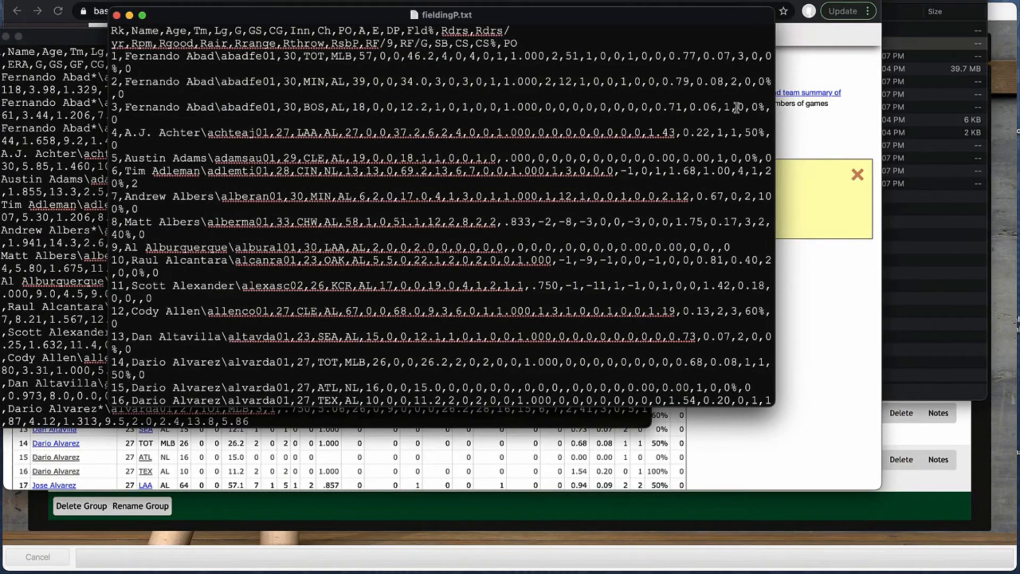
{"action": "left_click", "coordinate": [810, 80]}
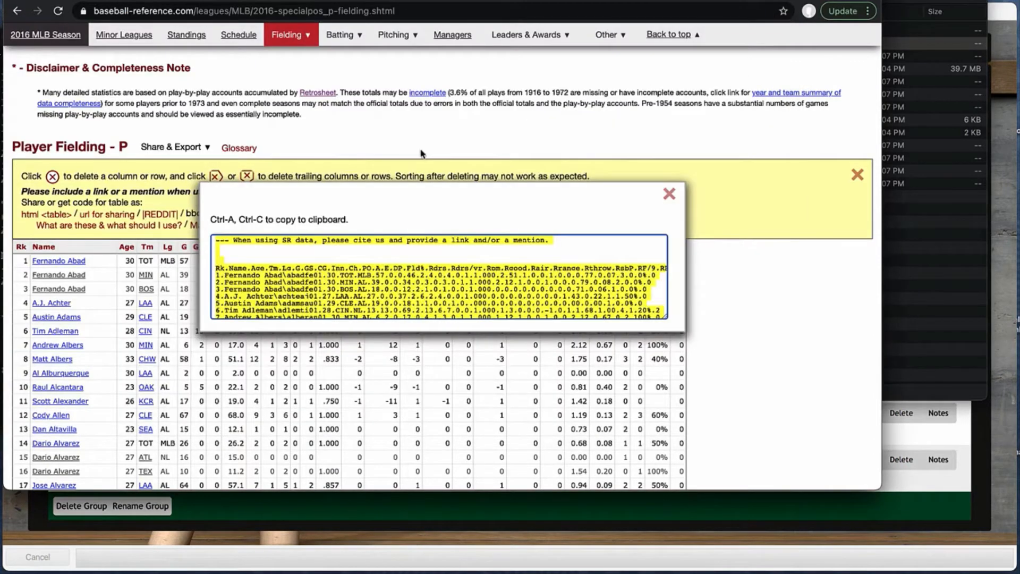
{"action": "mouse_move", "coordinate": [296, 42]}
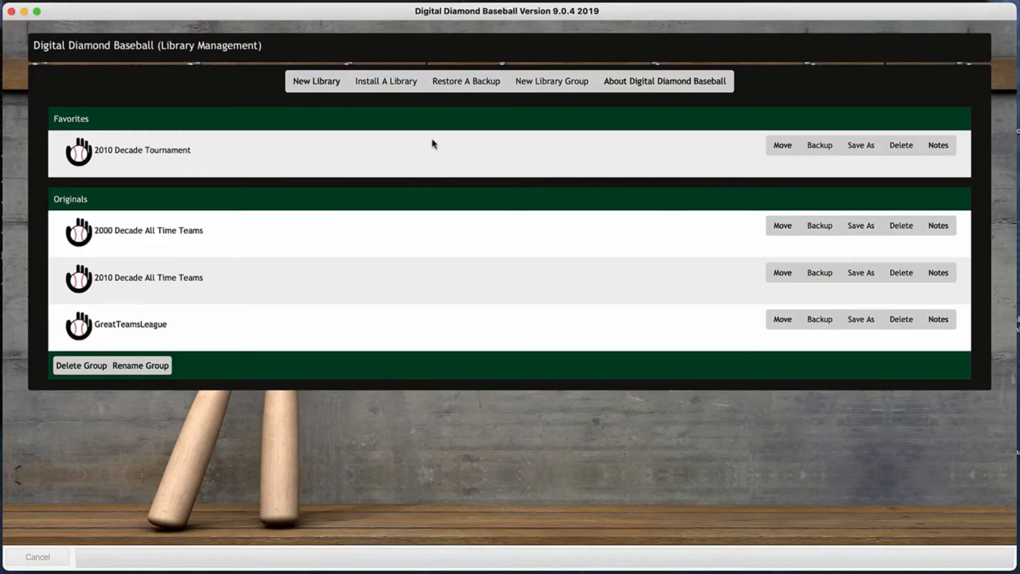
Step: Switch to Digital Diamond Baseball and create a new library named ImportTest
{"action": "left_click", "coordinate": [319, 84]}
{"action": "left_click", "coordinate": [422, 98]}
{"action": "type", "text": "Imp"}
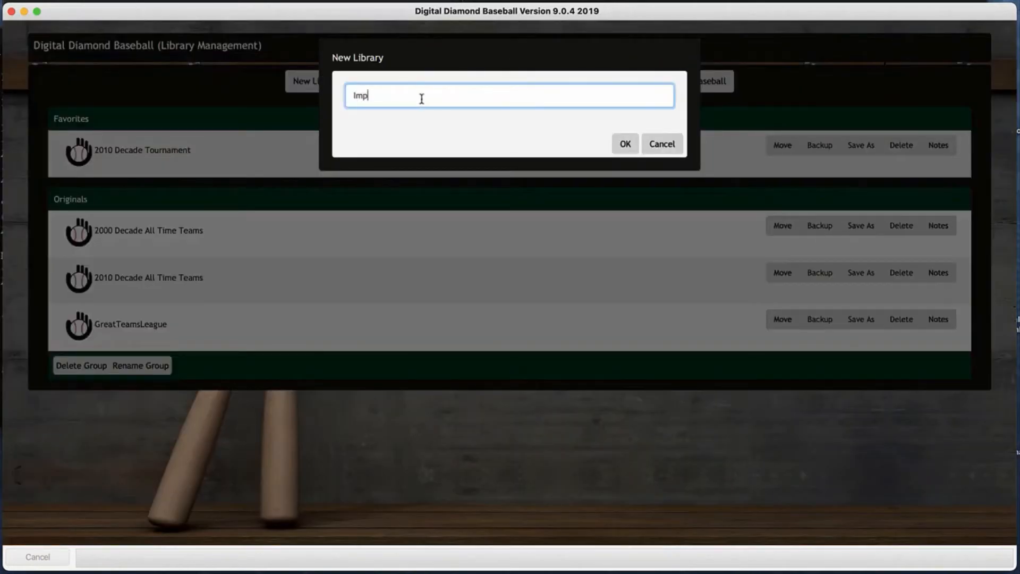
{"action": "type", "text": "ortTest"}
{"action": "left_click", "coordinate": [627, 145]}
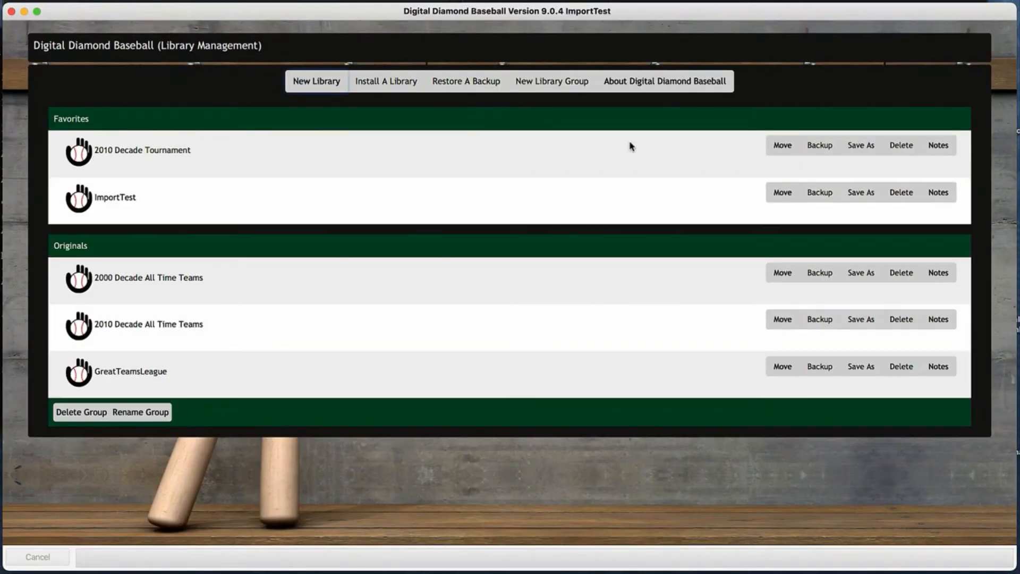
Step: Open the ImportTest library and bring up the Baseball Reference player import in the Player Editor
{"action": "left_click", "coordinate": [122, 204]}
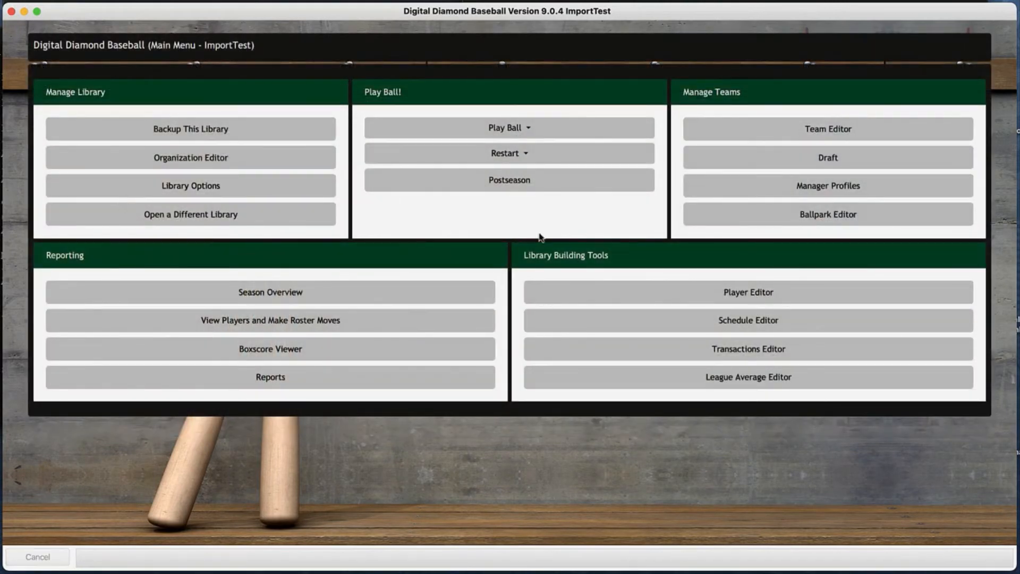
{"action": "left_click", "coordinate": [762, 296]}
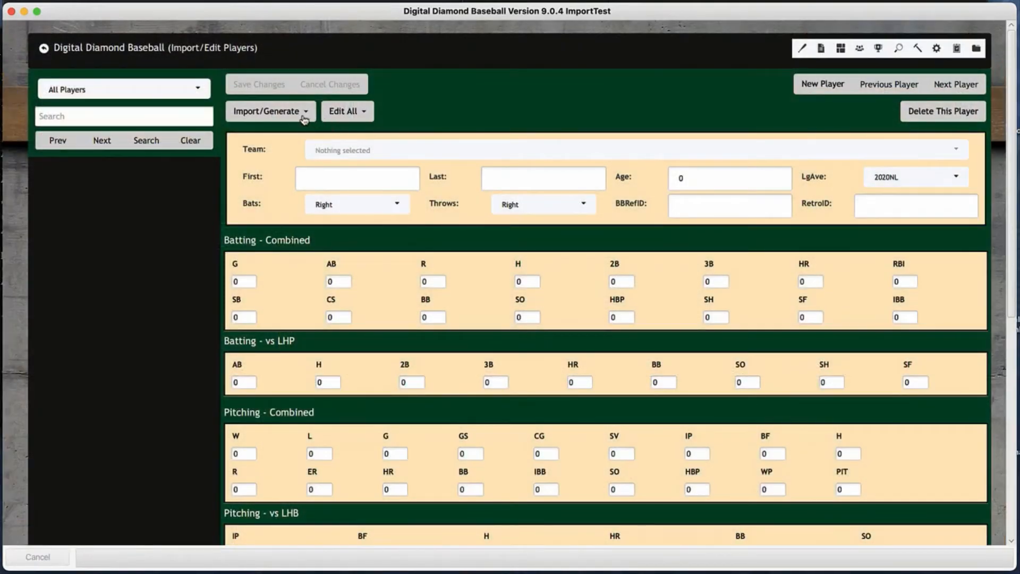
{"action": "left_click", "coordinate": [304, 118]}
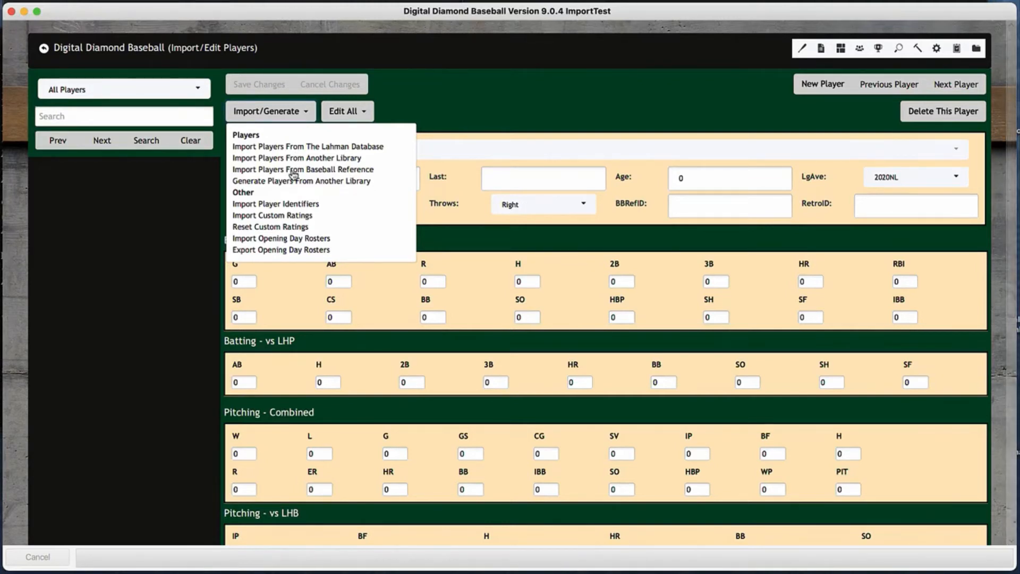
{"action": "left_click", "coordinate": [294, 170]}
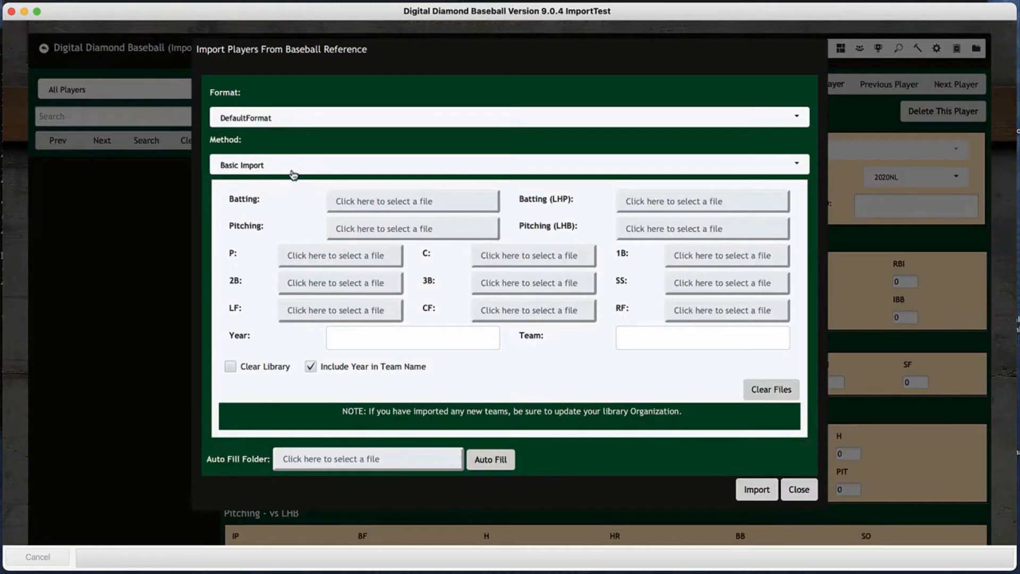
Step: Choose the Import/2016 folder as the auto fill folder and auto-fill the batting, pitching and fielding files from it
{"action": "left_click", "coordinate": [384, 460]}
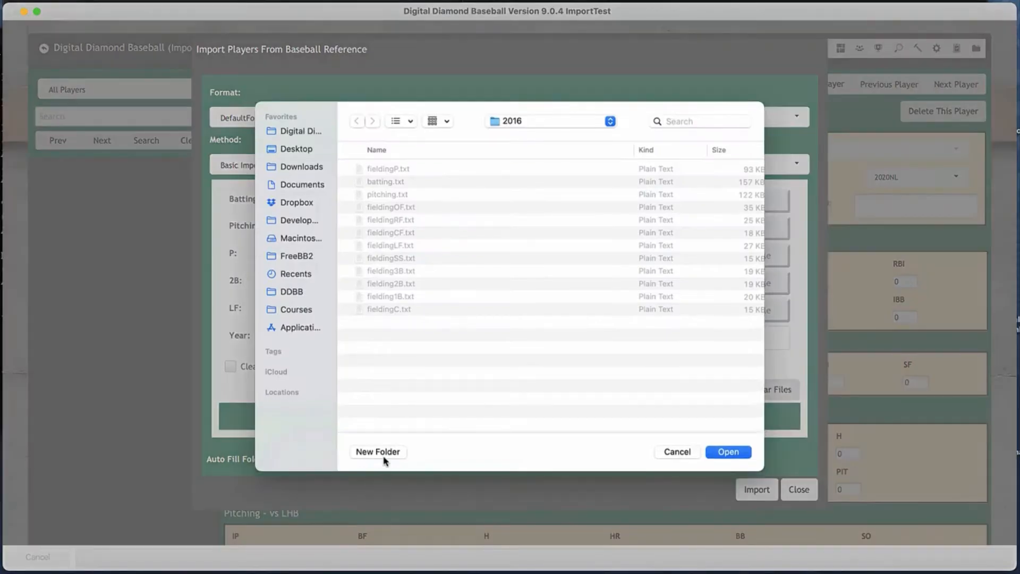
{"action": "left_click", "coordinate": [303, 133]}
{"action": "double_click", "coordinate": [399, 170]}
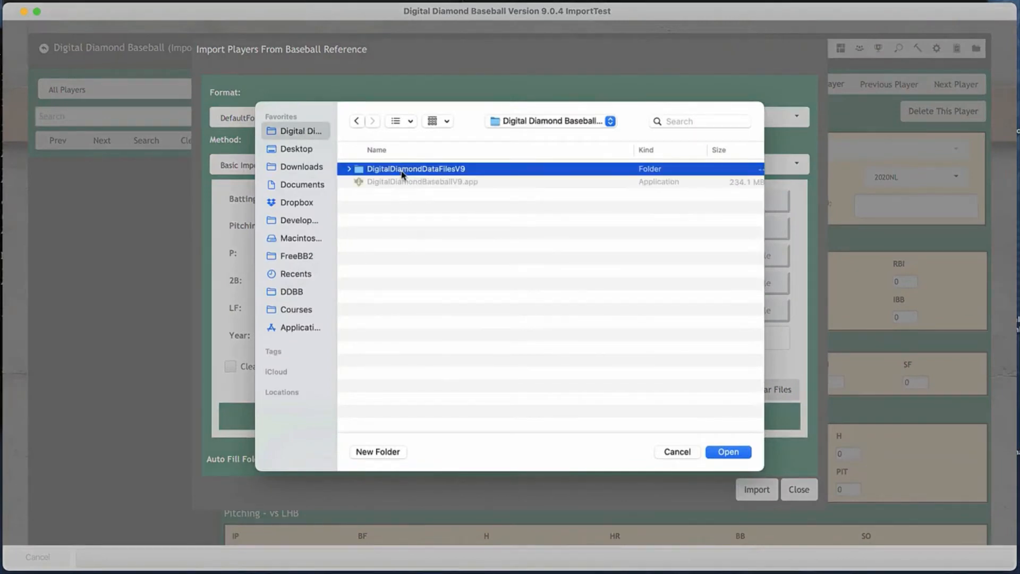
{"action": "double_click", "coordinate": [383, 211]}
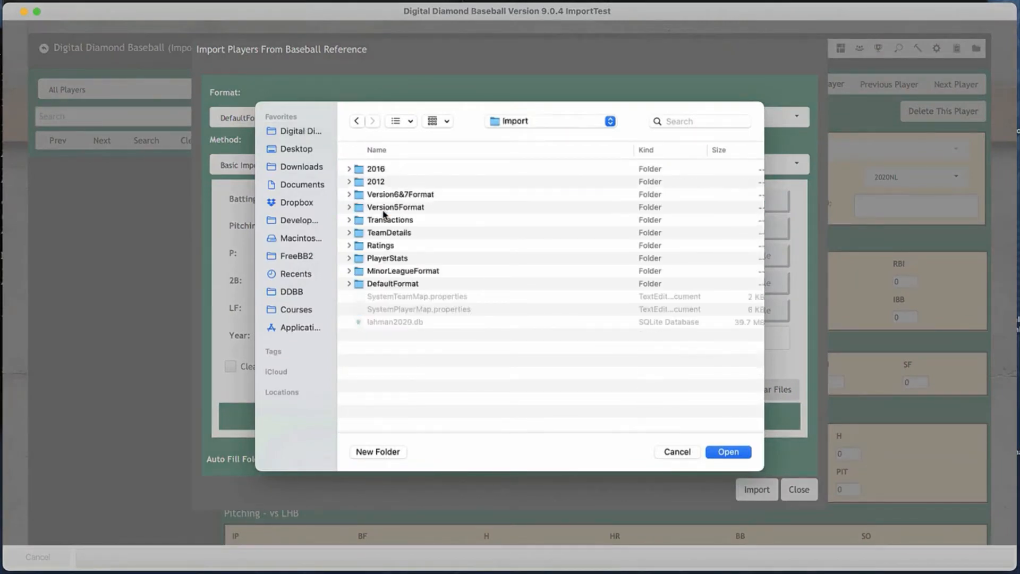
{"action": "left_click", "coordinate": [383, 170]}
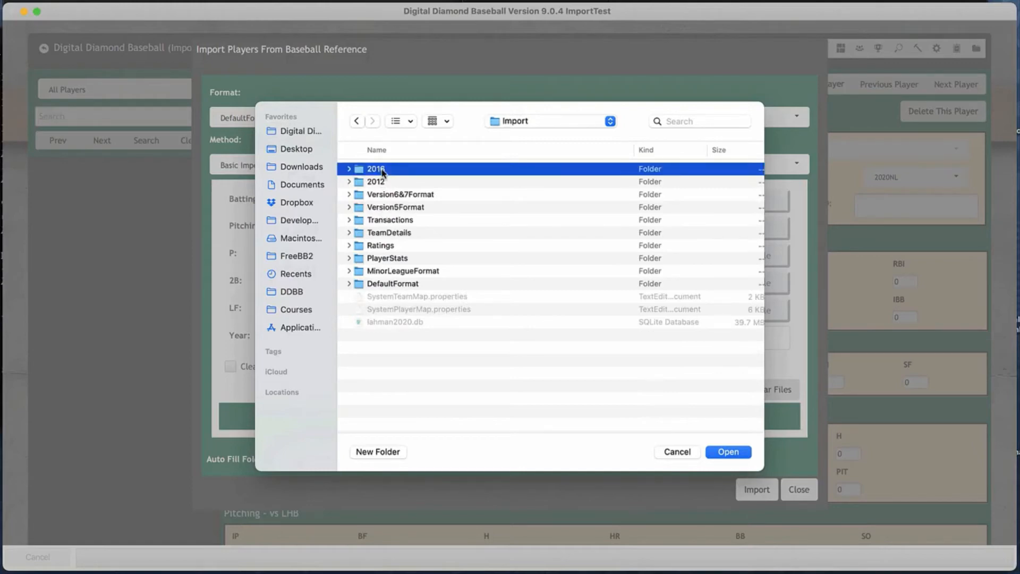
{"action": "double_click", "coordinate": [383, 170]}
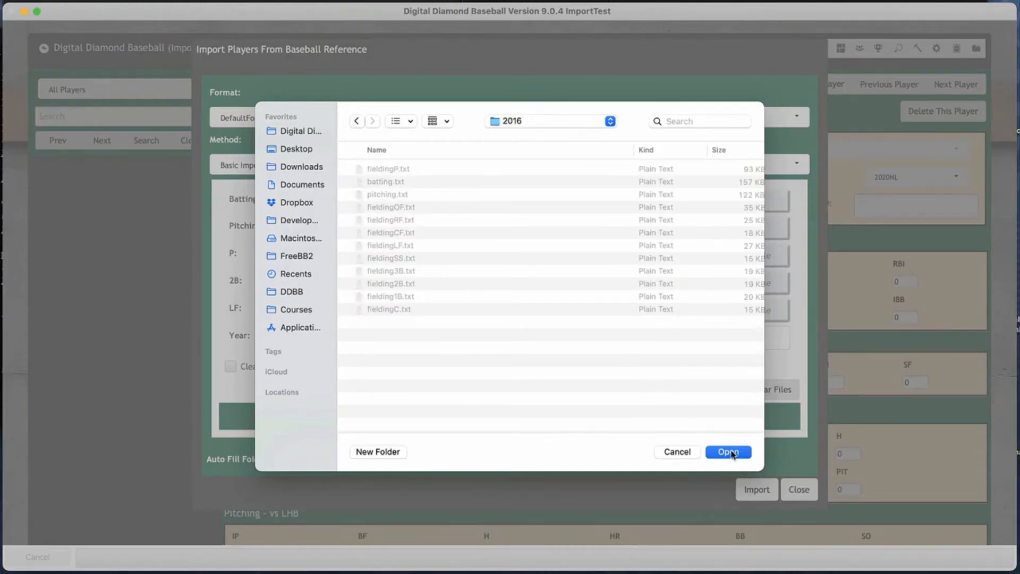
{"action": "left_click", "coordinate": [728, 452]}
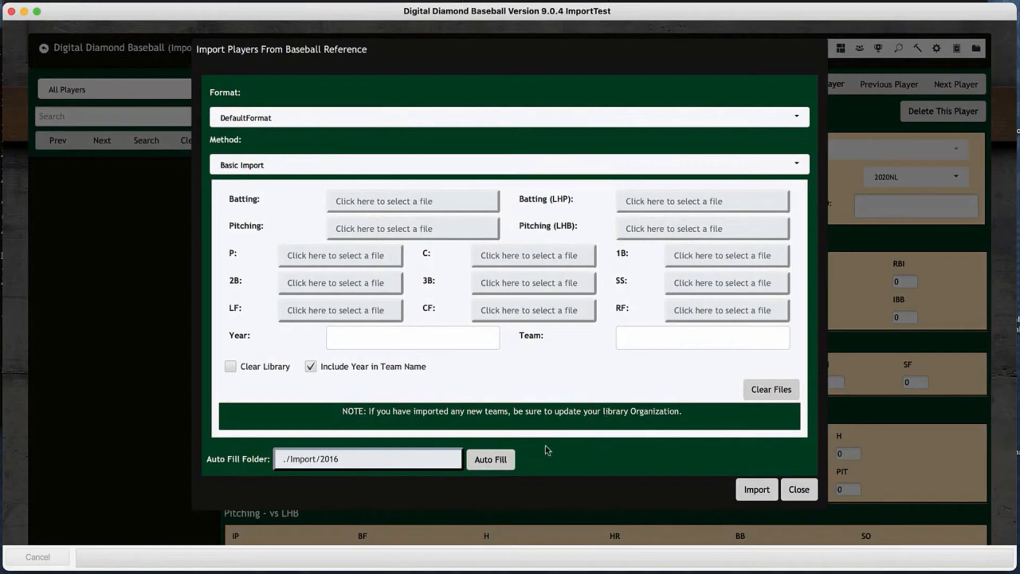
{"action": "left_click", "coordinate": [493, 461]}
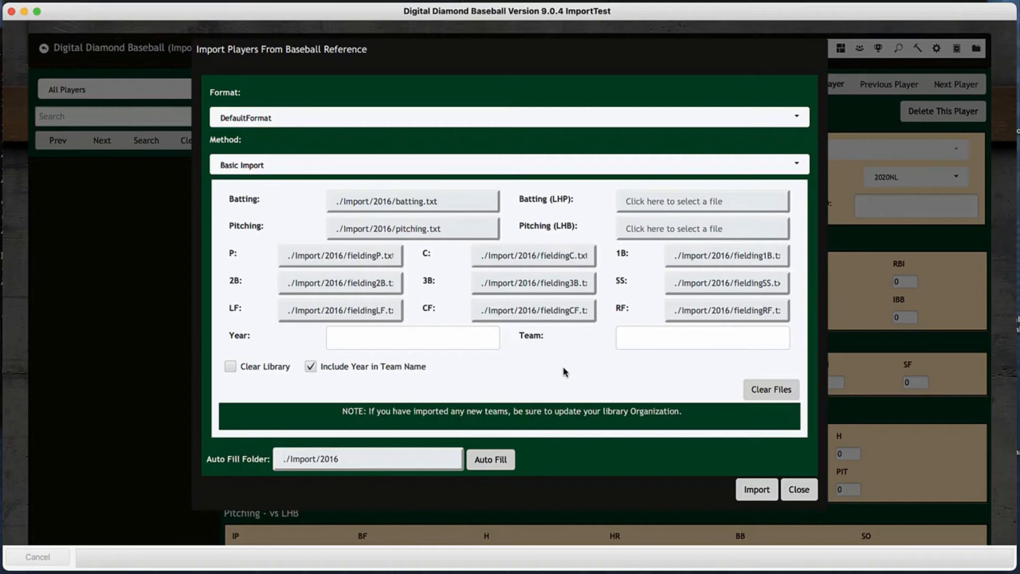
Step: Set the import year to 2016 with the team left blank, import the players and close the import dialog
{"action": "left_click", "coordinate": [473, 334]}
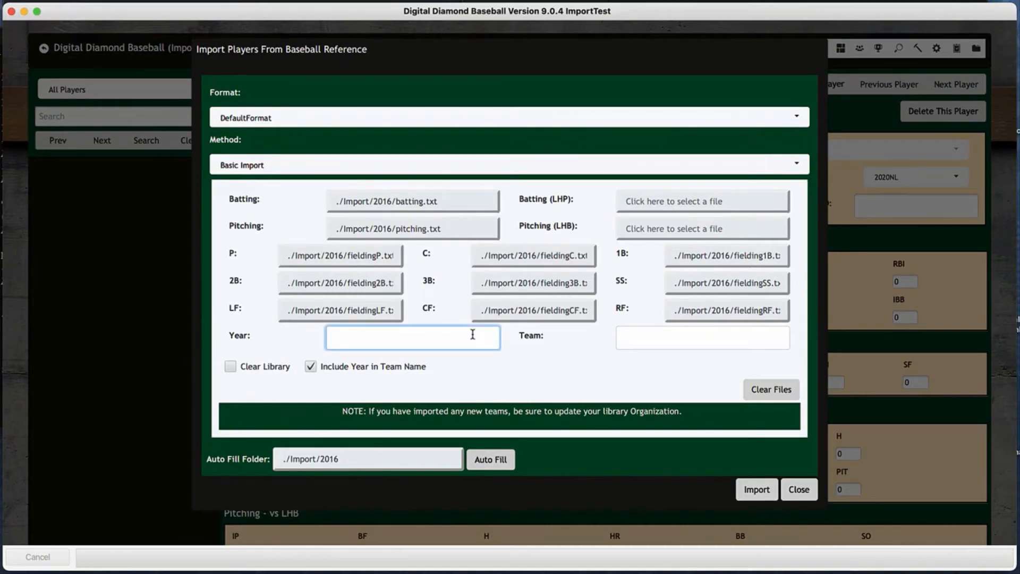
{"action": "type", "text": "2016"}
{"action": "left_click", "coordinate": [651, 340]}
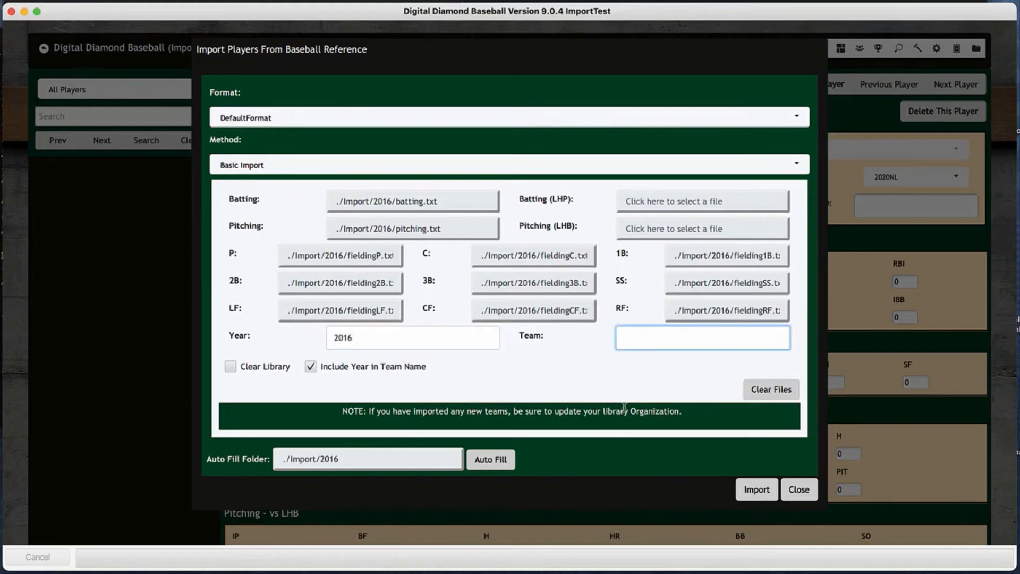
{"action": "left_click", "coordinate": [755, 489]}
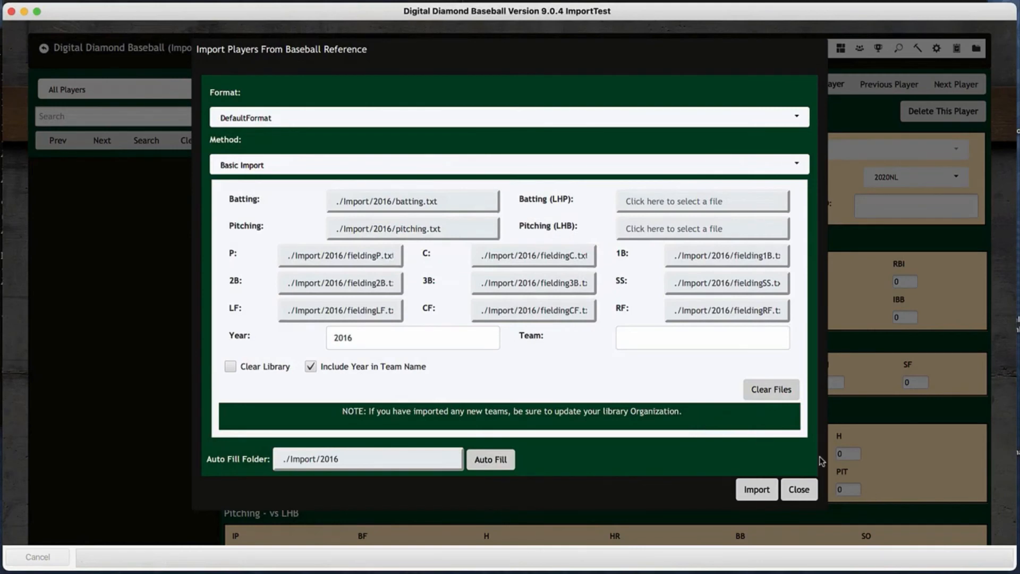
{"action": "left_click", "coordinate": [799, 490]}
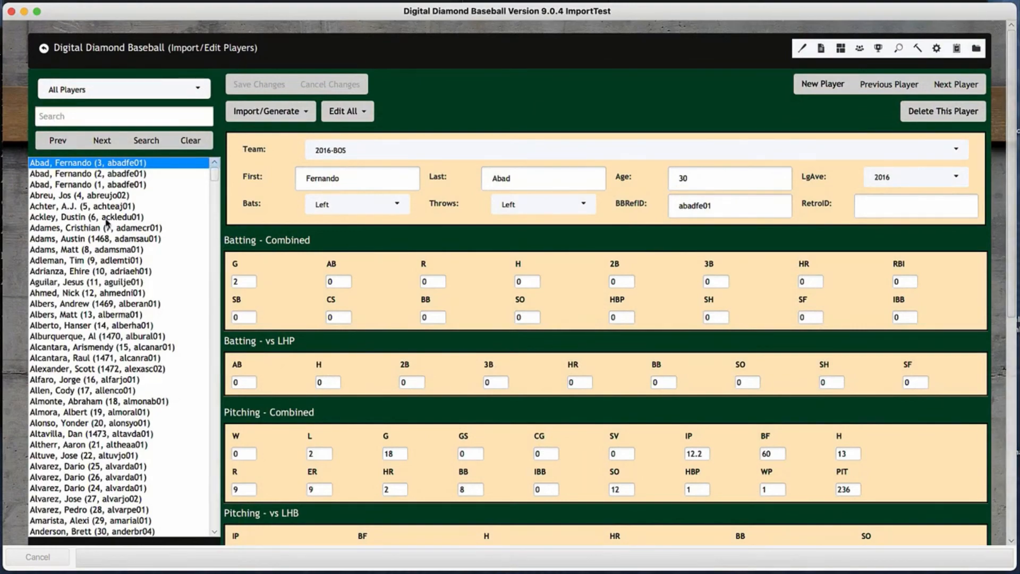
Step: Review the imported 2016 teams in the Team Editor and return to the library's main menu
{"action": "left_click", "coordinate": [110, 49]}
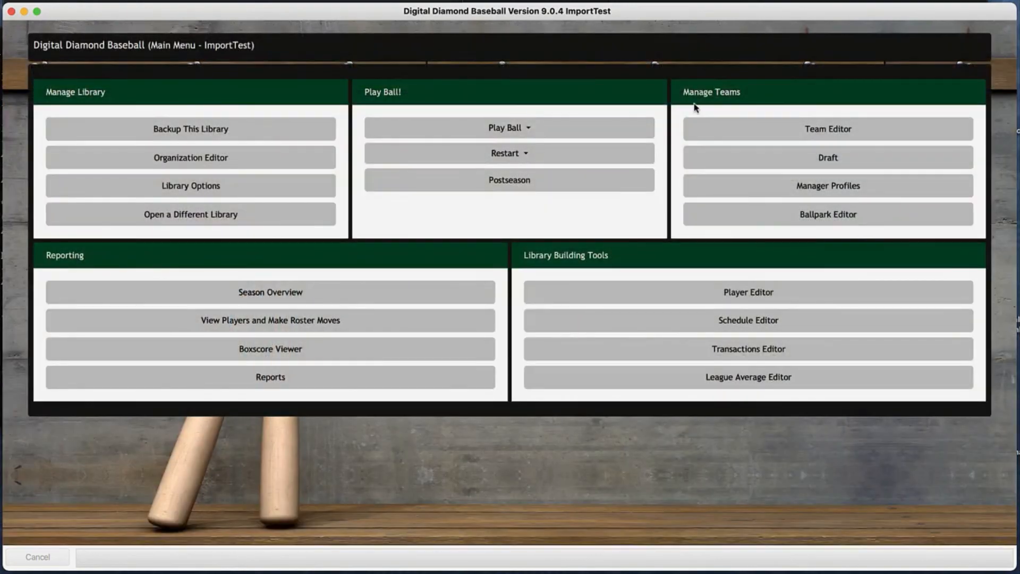
{"action": "left_click", "coordinate": [757, 131]}
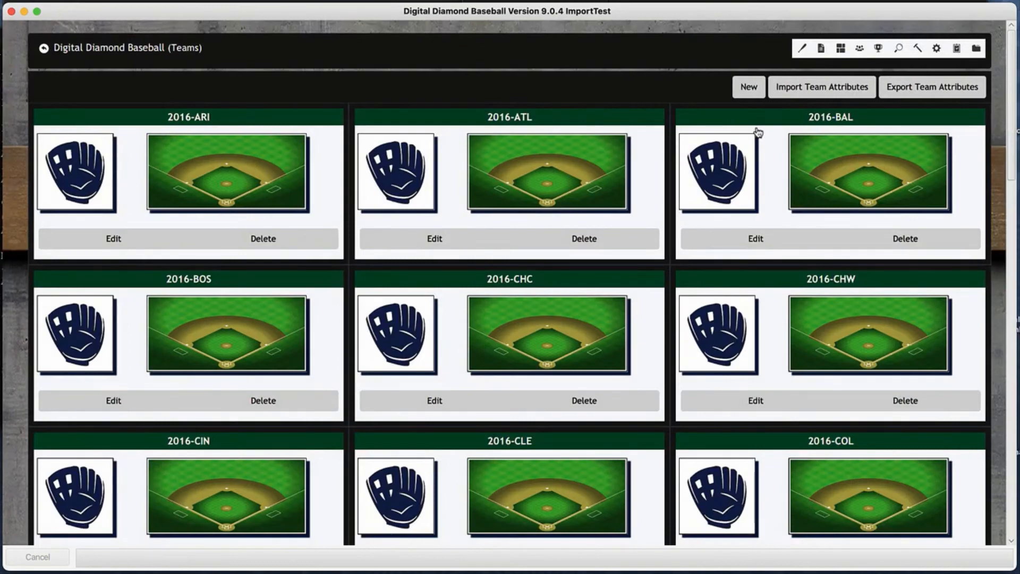
{"action": "left_click", "coordinate": [138, 50]}
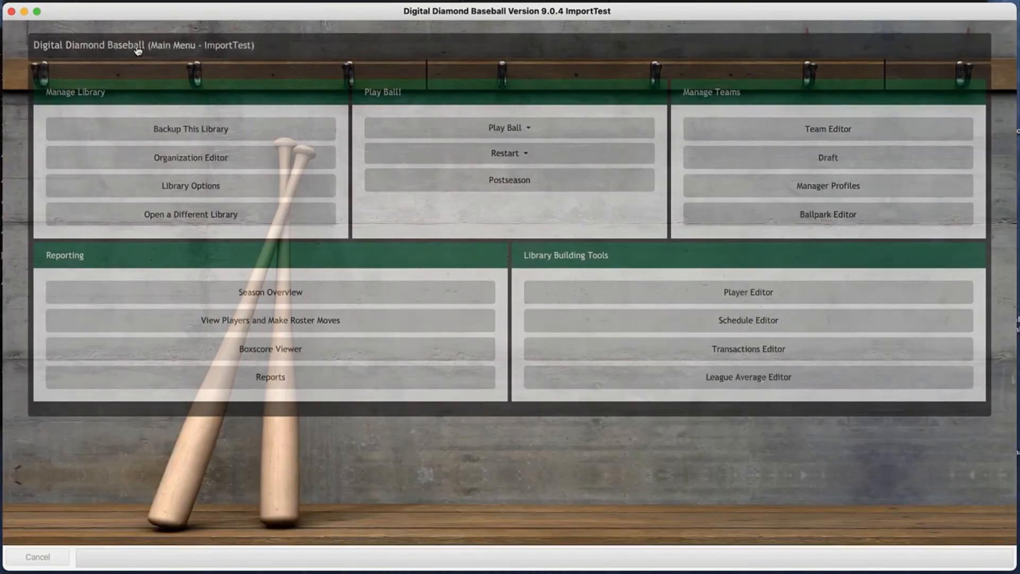